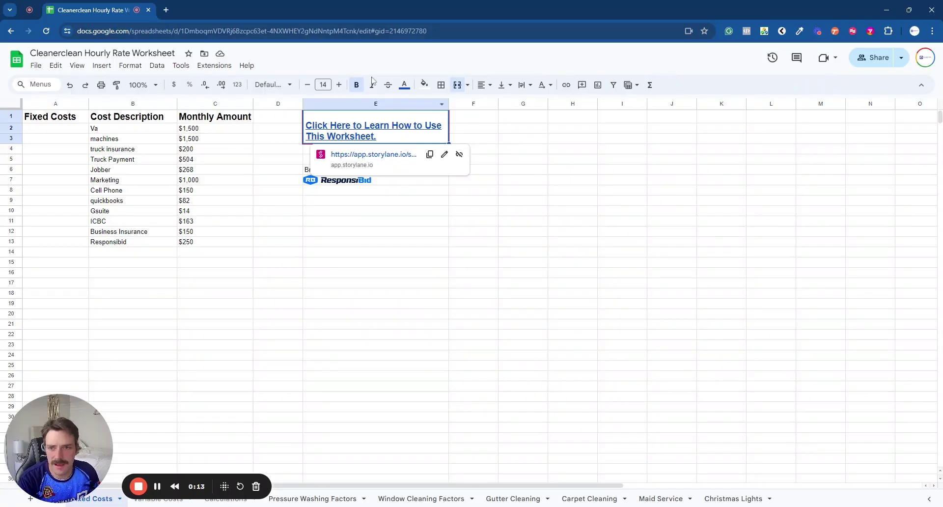
{"action": "left_click", "coordinate": [374, 305]}
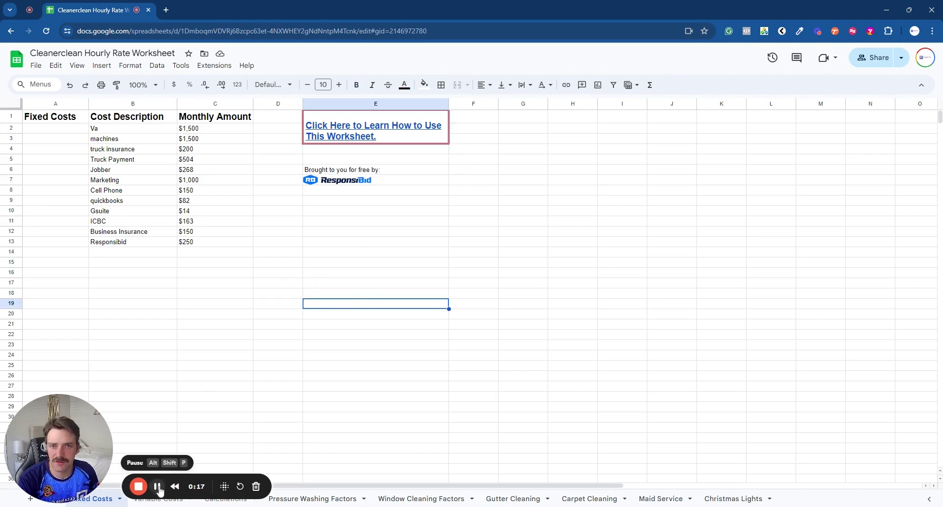
{"action": "left_click", "coordinate": [389, 181]}
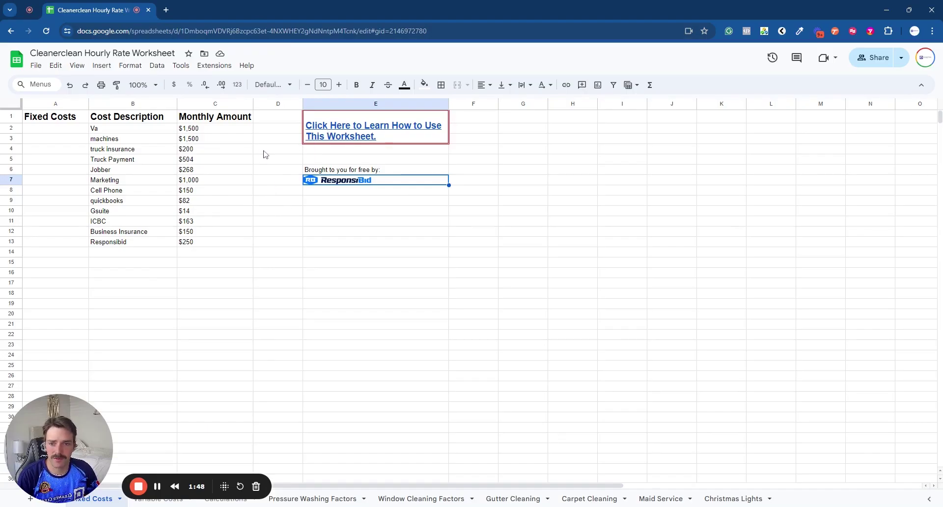
{"action": "mouse_move", "coordinate": [331, 131]}
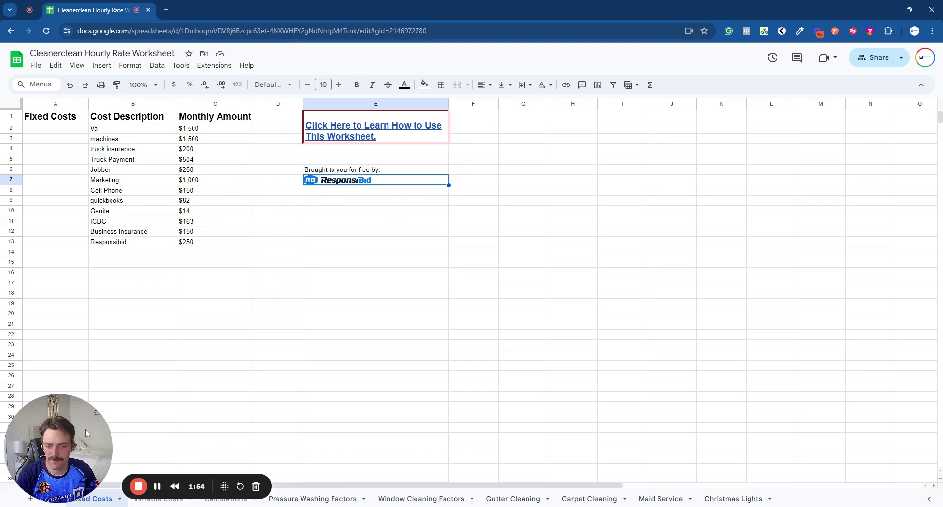
{"action": "left_click_drag", "start_coordinate": [61, 443], "coordinate": [80, 414]}
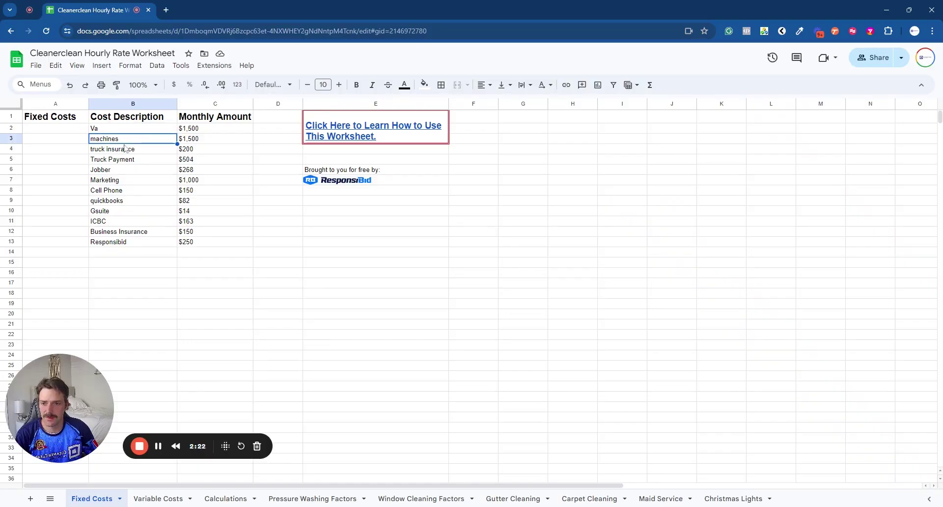
Review the existing fixed cost entries for truck insurance, truck payment, Jobber and marketing.
{"action": "left_click", "coordinate": [142, 152]}
{"action": "left_click", "coordinate": [143, 164]}
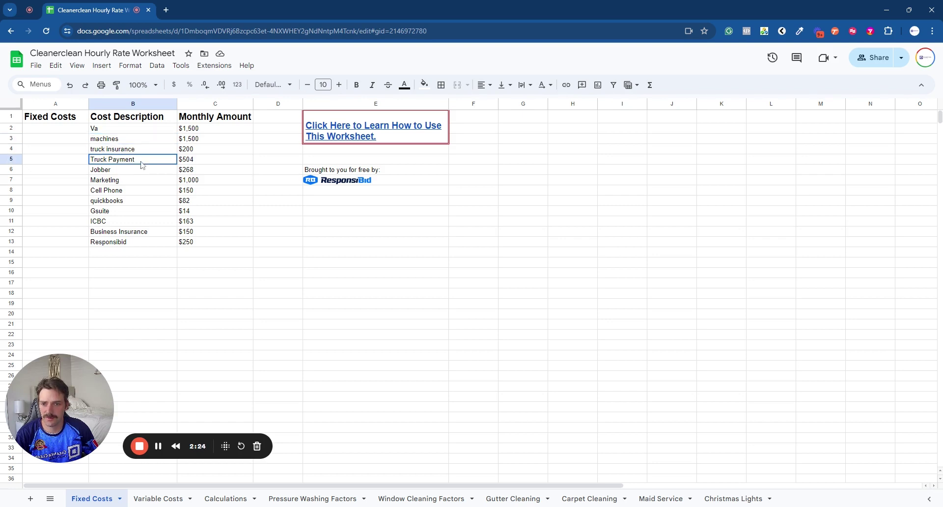
{"action": "left_click", "coordinate": [134, 173]}
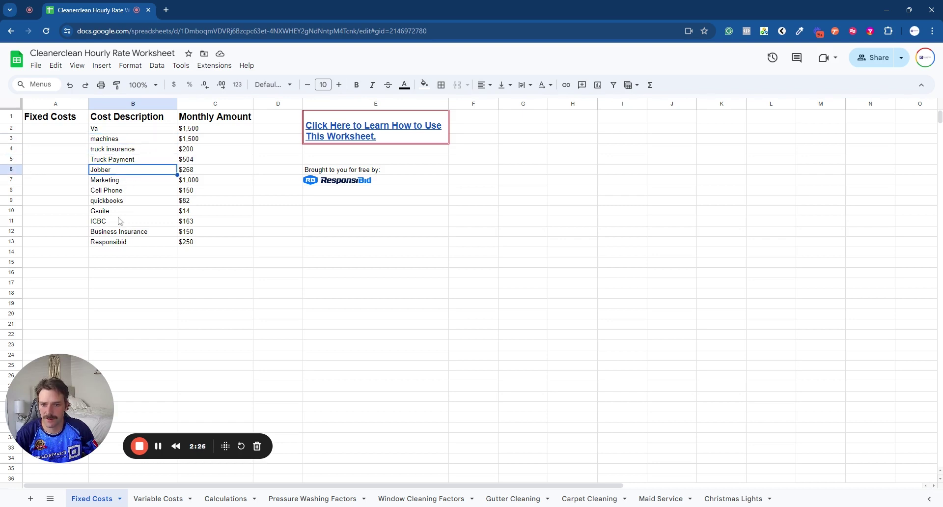
{"action": "left_click", "coordinate": [124, 181]}
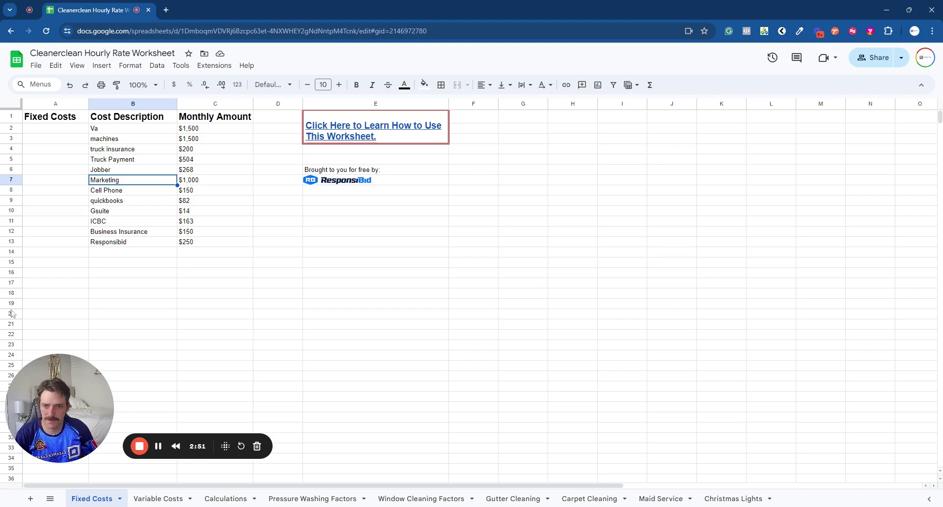
Add a fixed cost named "sitedocs" with a monthly amount of $100 in the first empty row below Responsibid.
{"action": "left_click", "coordinate": [124, 252]}
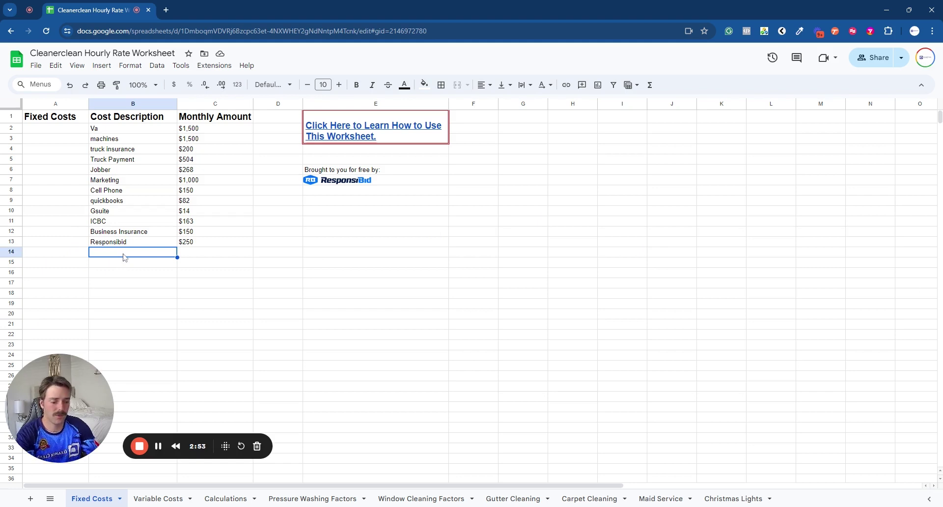
{"action": "type", "text": "site"}
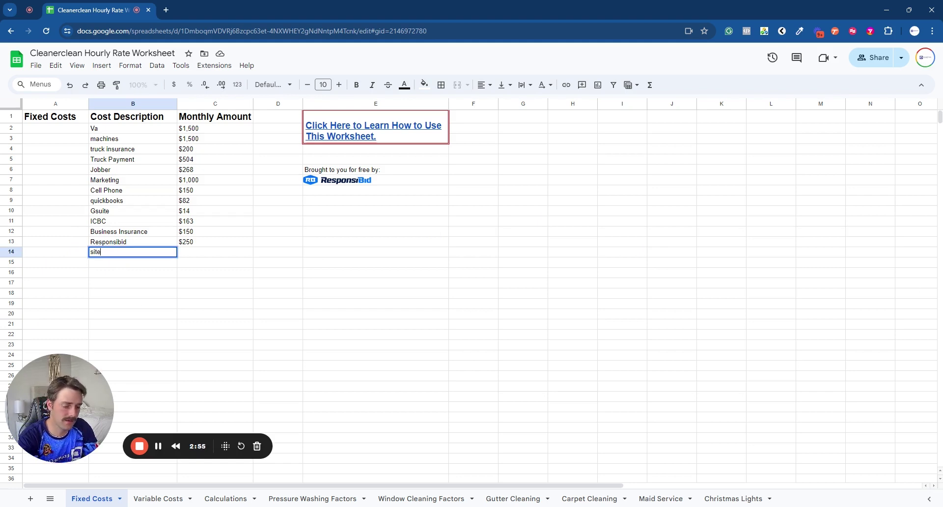
{"action": "type", "text": "docas"}
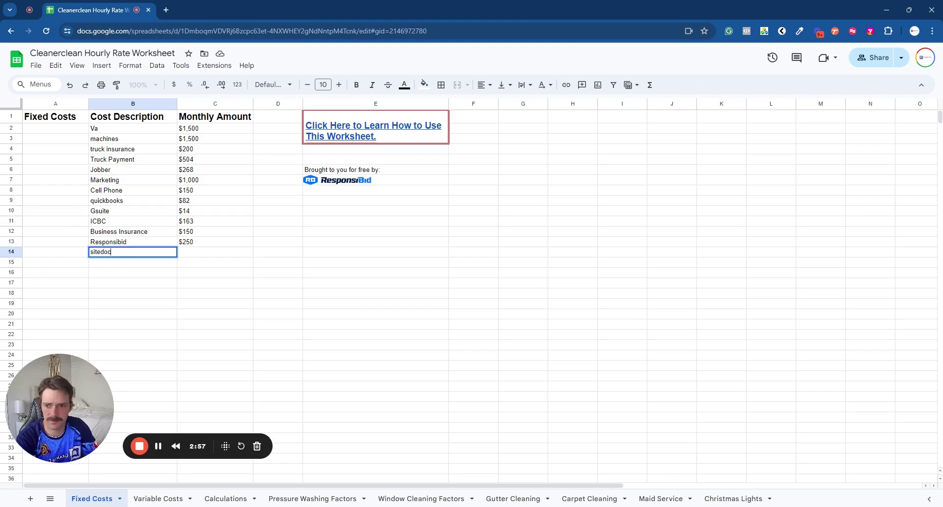
{"action": "left_click", "coordinate": [219, 253]}
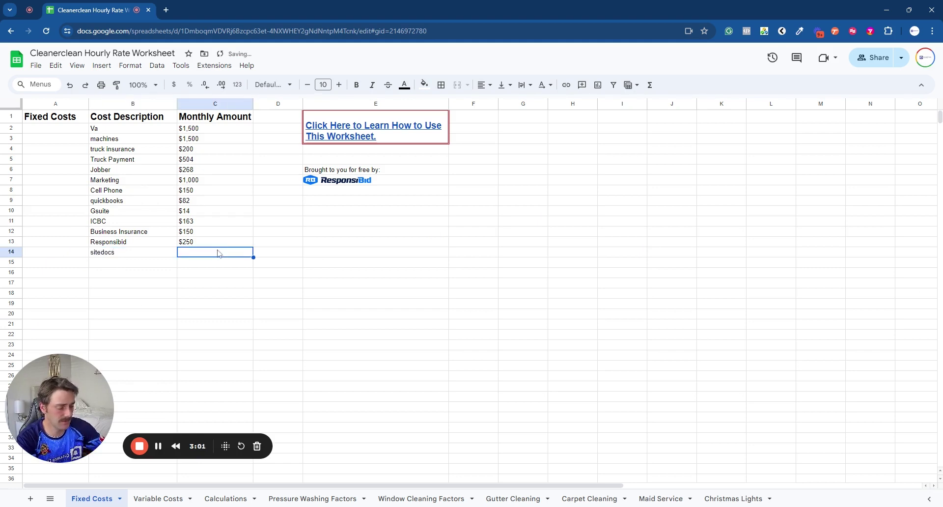
{"action": "type", "text": "100"}
{"action": "left_click", "coordinate": [215, 283]}
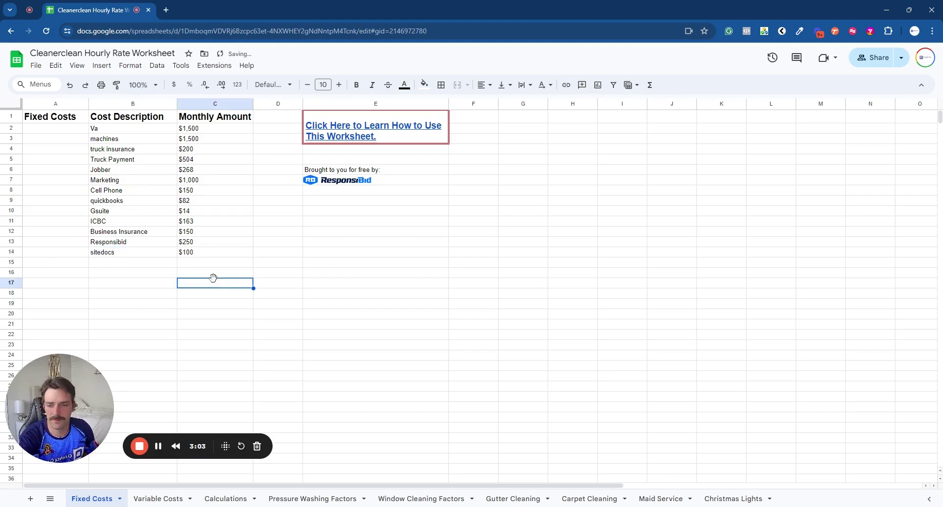
Open the Variable Costs sheet and review the labor, fuel, chemicals, supplies and sales commission entries.
{"action": "left_click", "coordinate": [159, 498]}
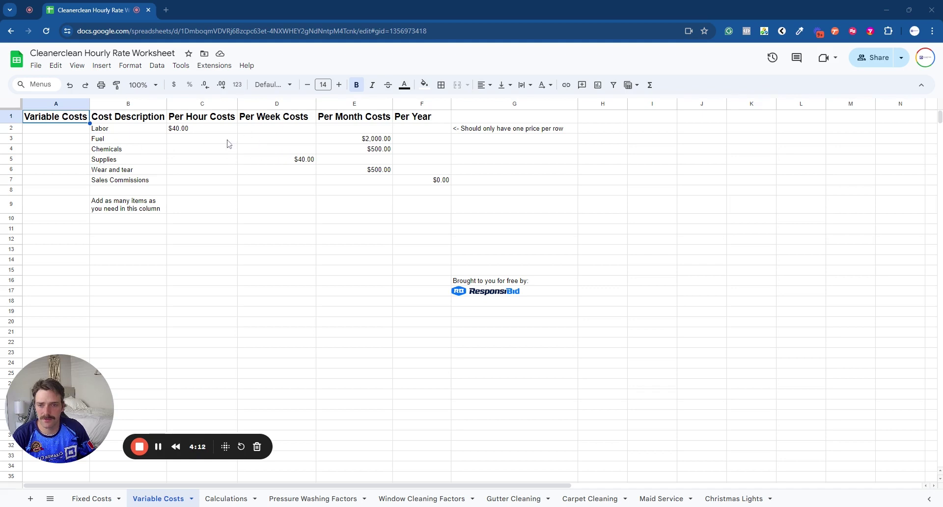
{"action": "left_click", "coordinate": [129, 142]}
{"action": "left_click", "coordinate": [381, 141]}
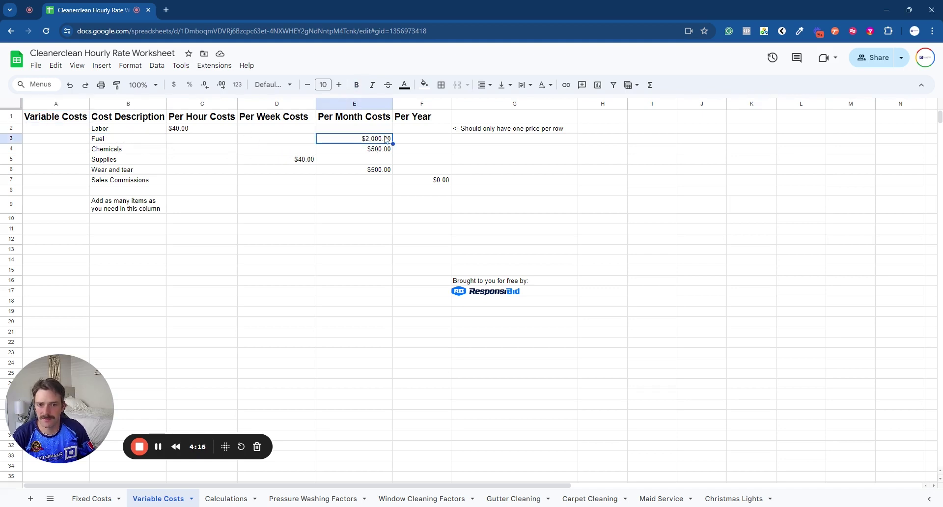
{"action": "left_click", "coordinate": [124, 162]}
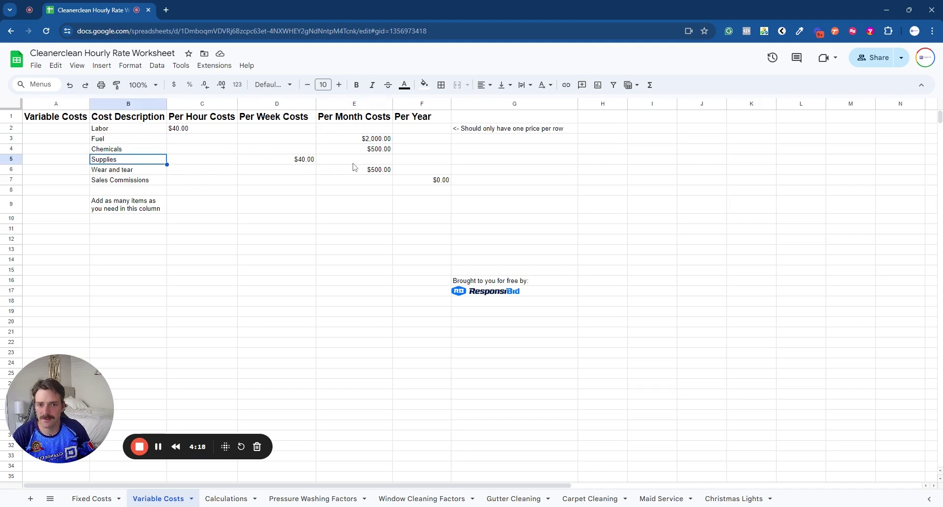
{"action": "left_click", "coordinate": [378, 151]}
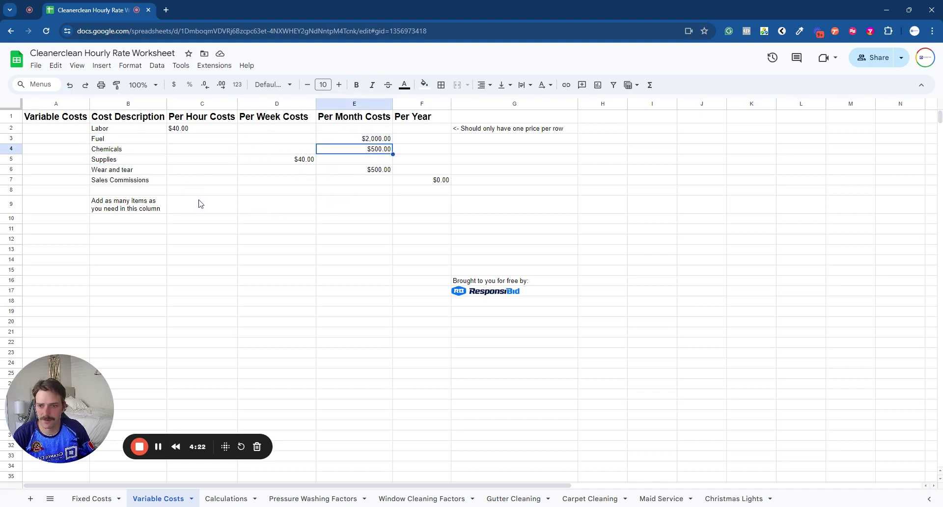
{"action": "left_click", "coordinate": [173, 132]}
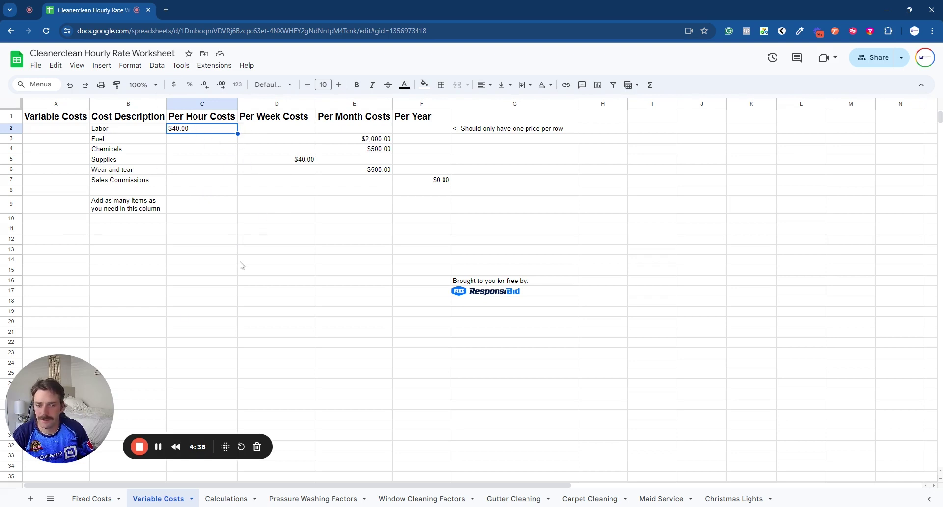
{"action": "left_click", "coordinate": [104, 183]}
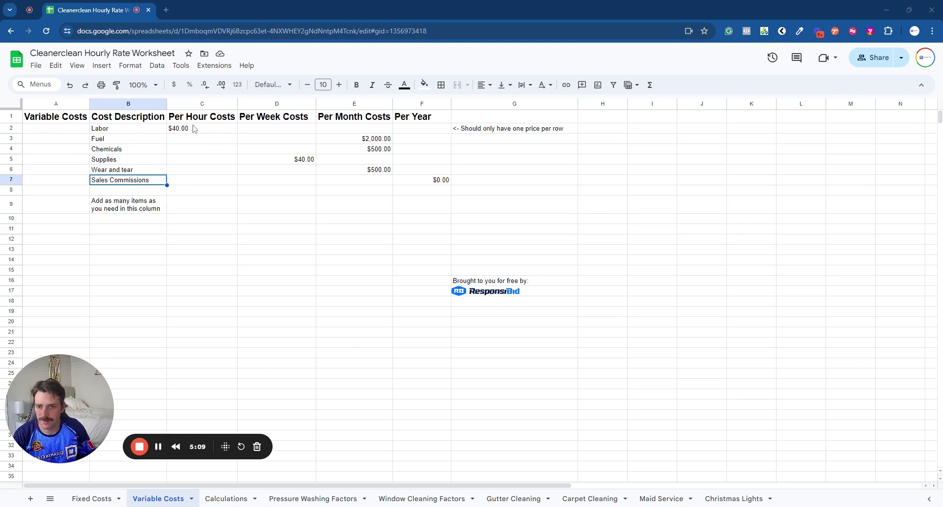
Examine the Labor row across the per hour, per week, per month and per year cost columns.
{"action": "left_click", "coordinate": [196, 130]}
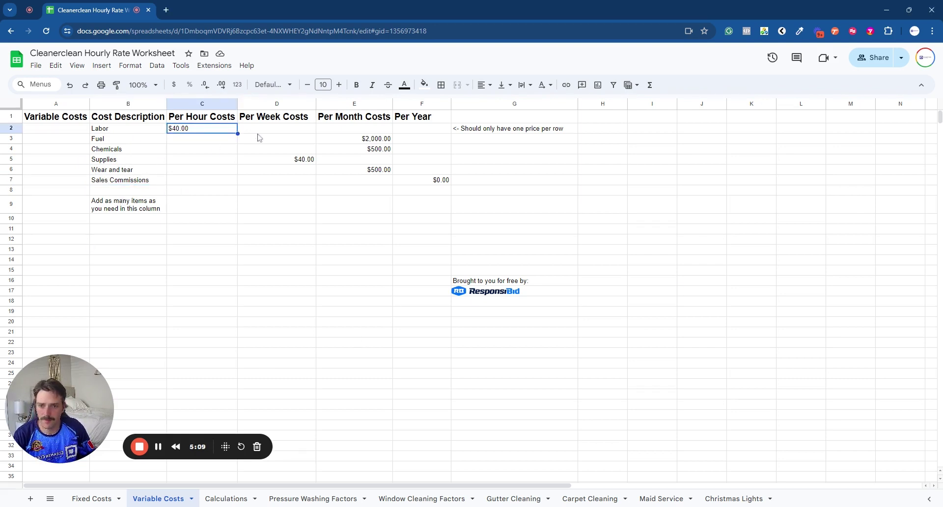
{"action": "left_click", "coordinate": [260, 131]}
{"action": "left_click", "coordinate": [378, 129]}
{"action": "left_click", "coordinate": [423, 129]}
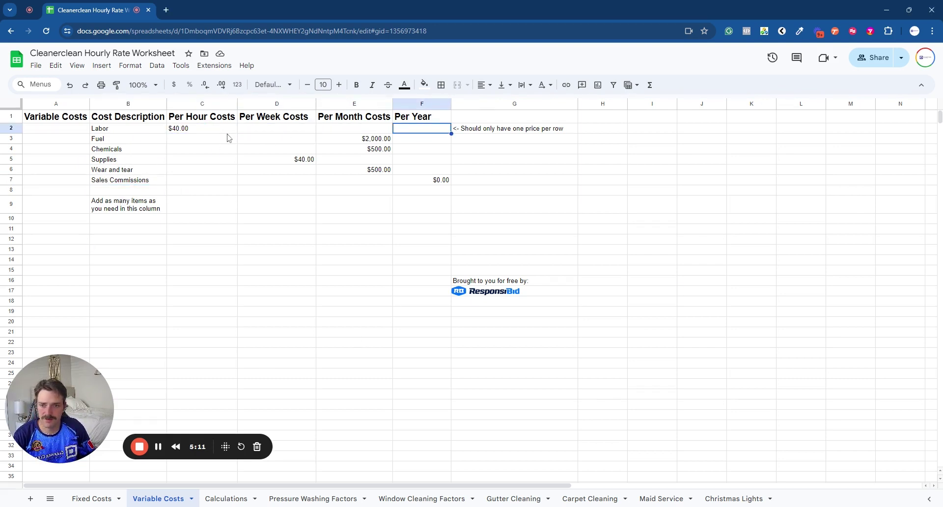
{"action": "key", "text": "Left"}
{"action": "key", "text": "Left"}
{"action": "key", "text": "Left"}
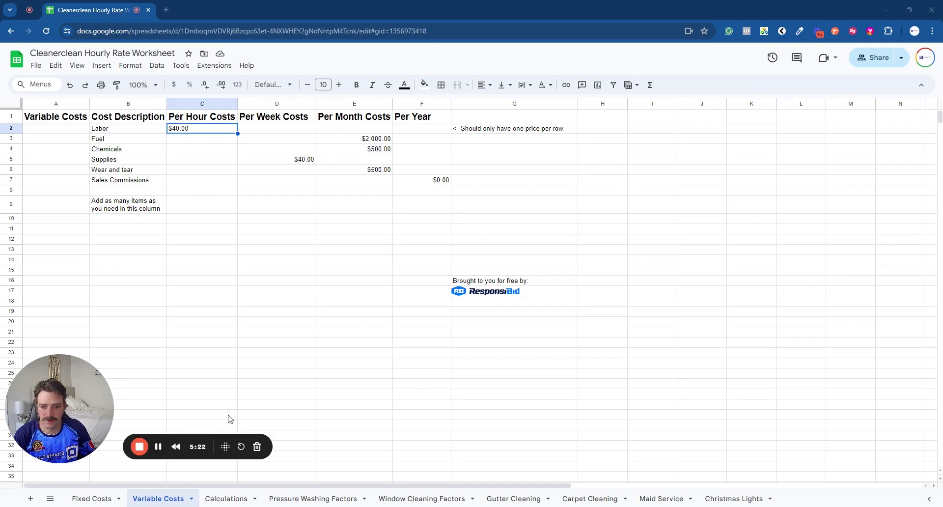
On the Calculations sheet, set the estimated work hours per month to 160 and the desired profit margin to 35%.
{"action": "left_click", "coordinate": [226, 499]}
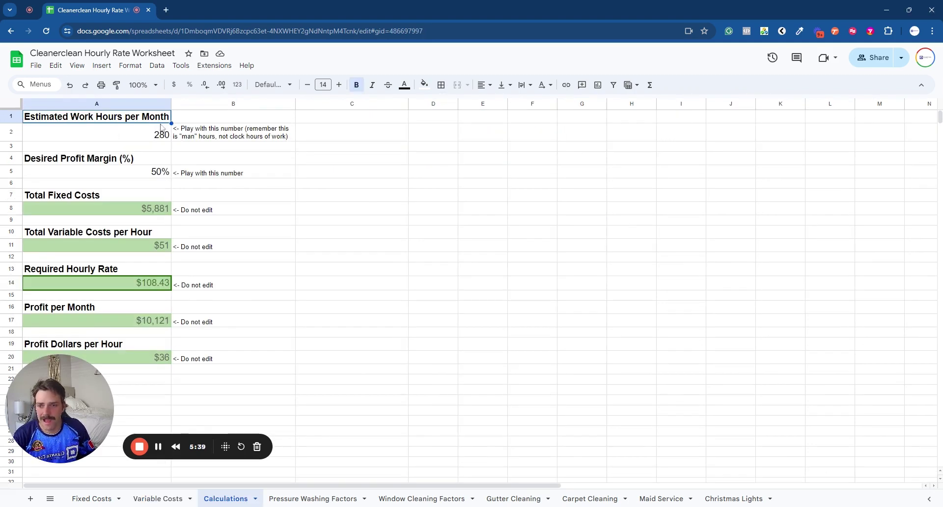
{"action": "left_click", "coordinate": [162, 141]}
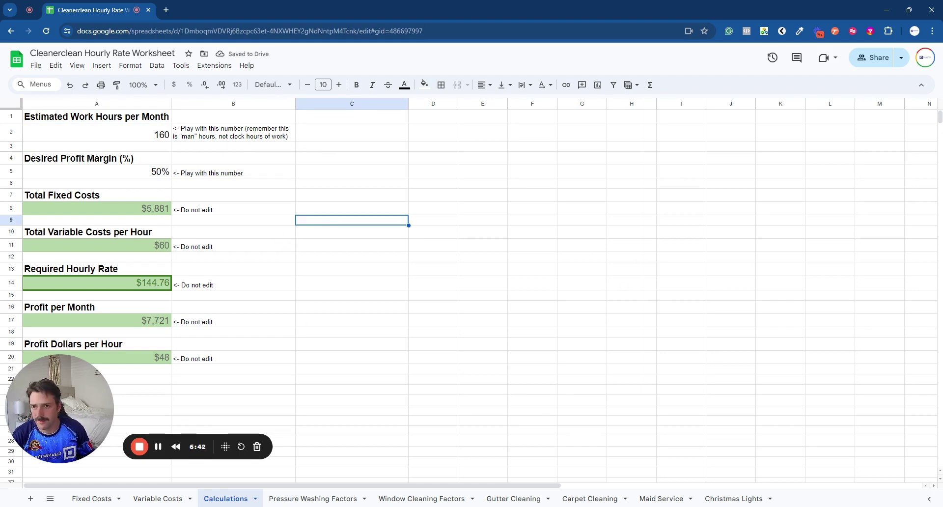
{"action": "left_click", "coordinate": [160, 175]}
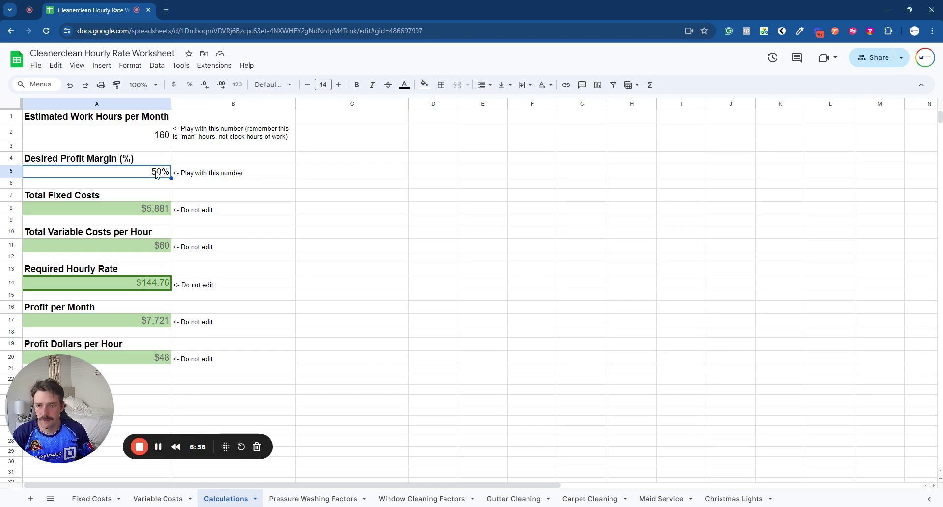
{"action": "type", "text": "35"}
{"action": "left_click", "coordinate": [381, 243]}
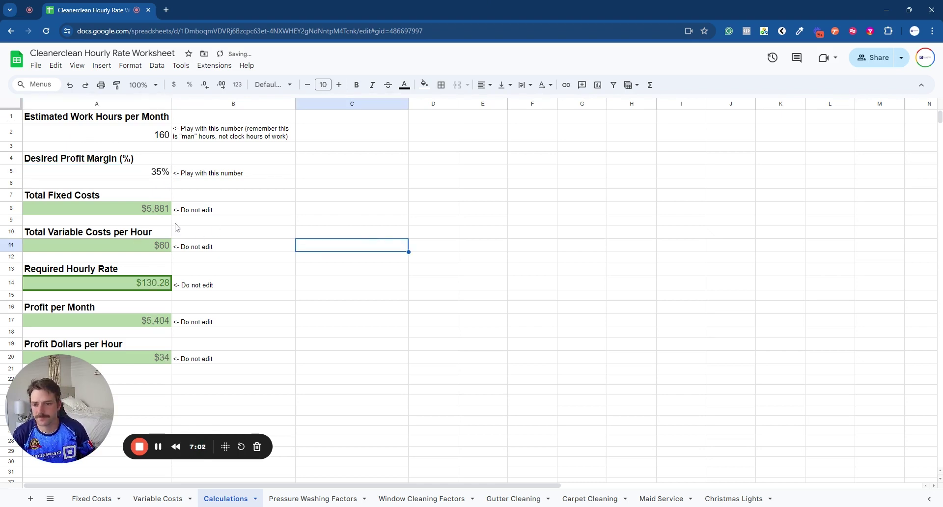
Check the calculated total fixed costs, total variable costs per hour and required hourly rate.
{"action": "left_click", "coordinate": [119, 212]}
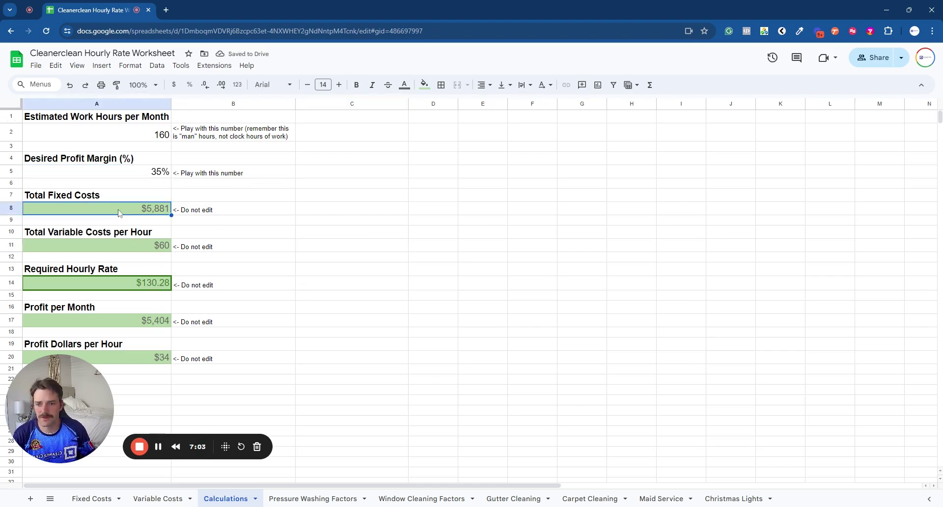
{"action": "left_click", "coordinate": [135, 247]}
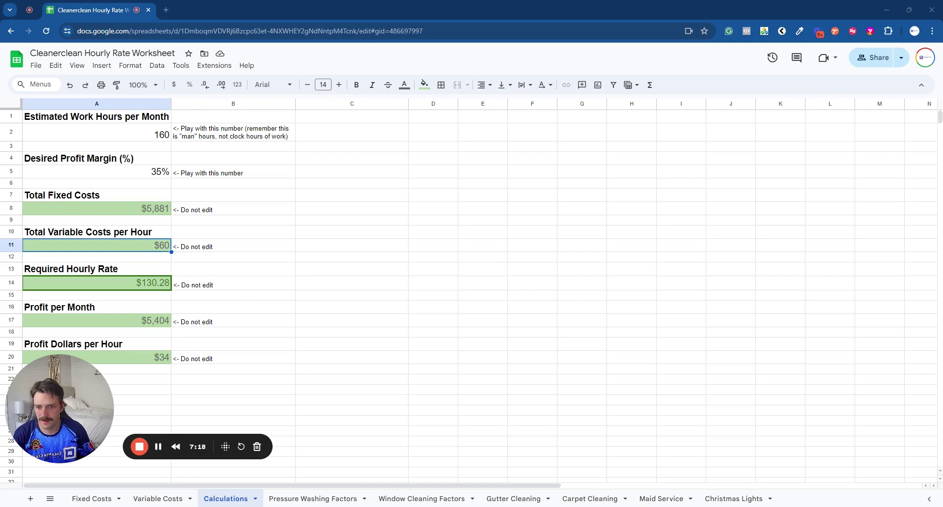
{"action": "left_click", "coordinate": [147, 208]}
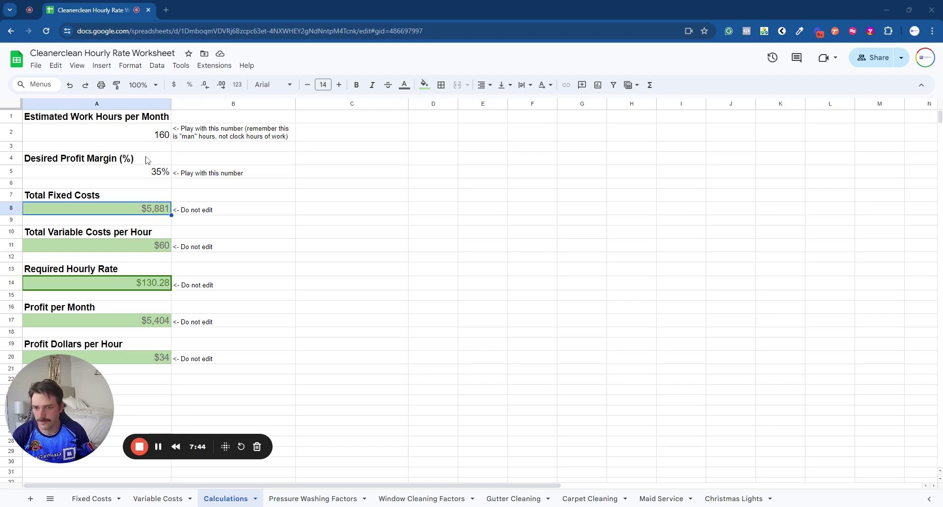
{"action": "left_click", "coordinate": [125, 284]}
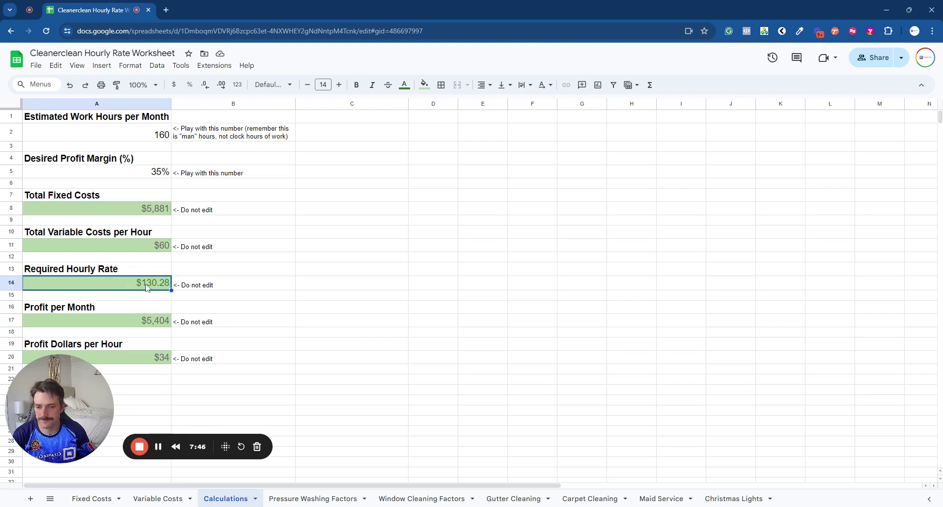
Set the estimated work hours per month to 320 and check the recalculated required hourly rate.
{"action": "left_click", "coordinate": [165, 138]}
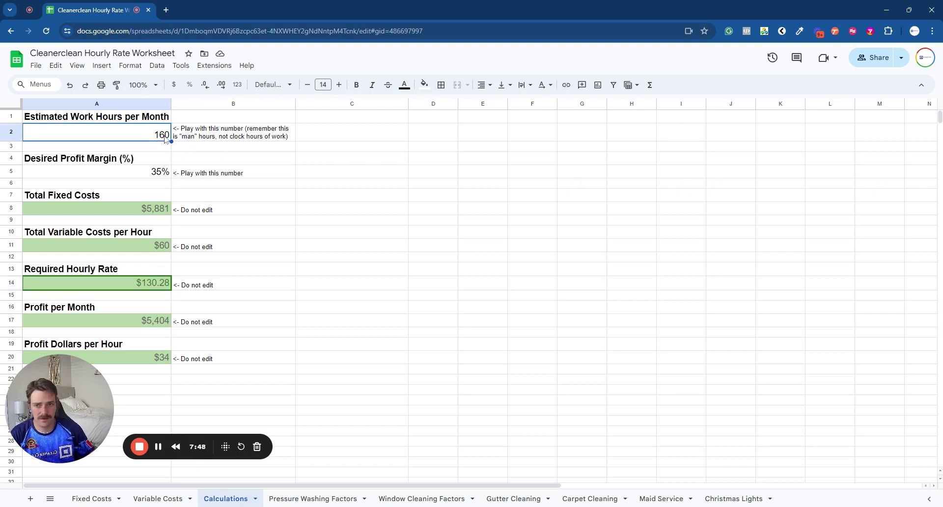
{"action": "type", "text": "320"}
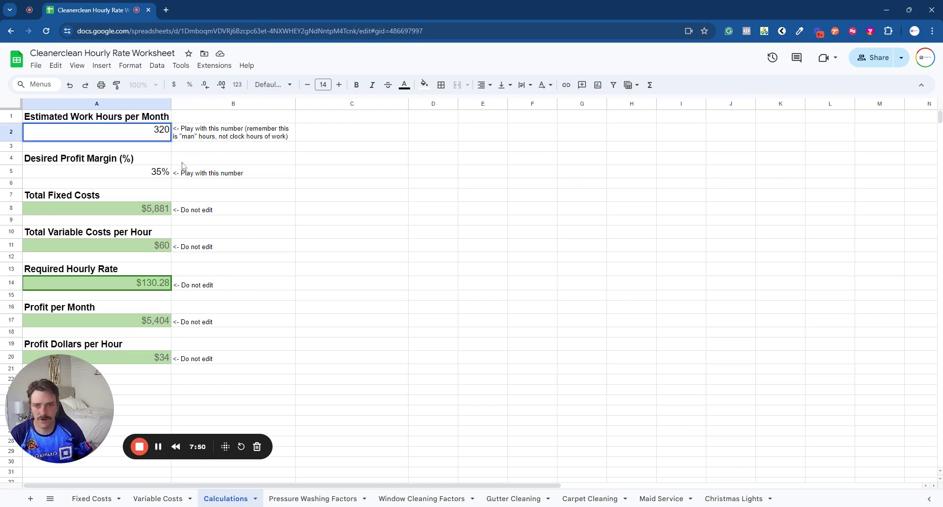
{"action": "left_click", "coordinate": [325, 258]}
{"action": "left_click", "coordinate": [148, 296]}
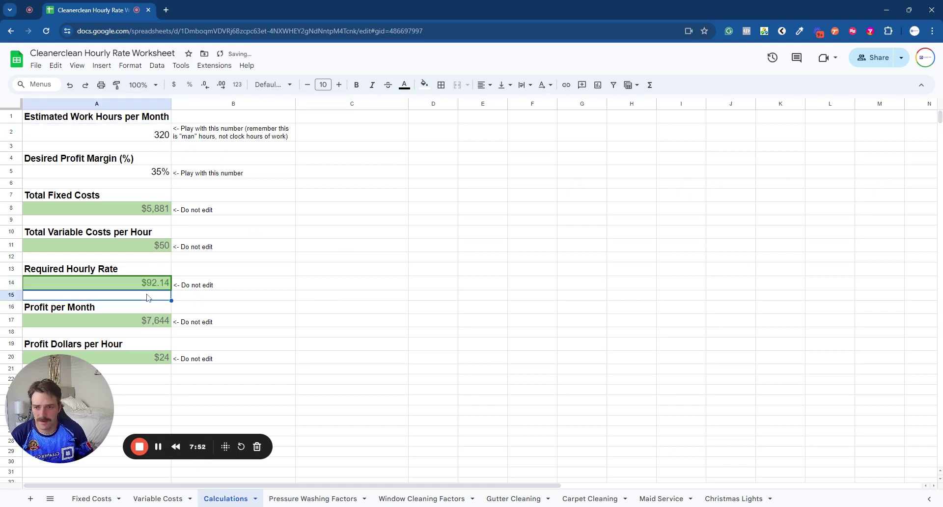
{"action": "left_click", "coordinate": [126, 288]}
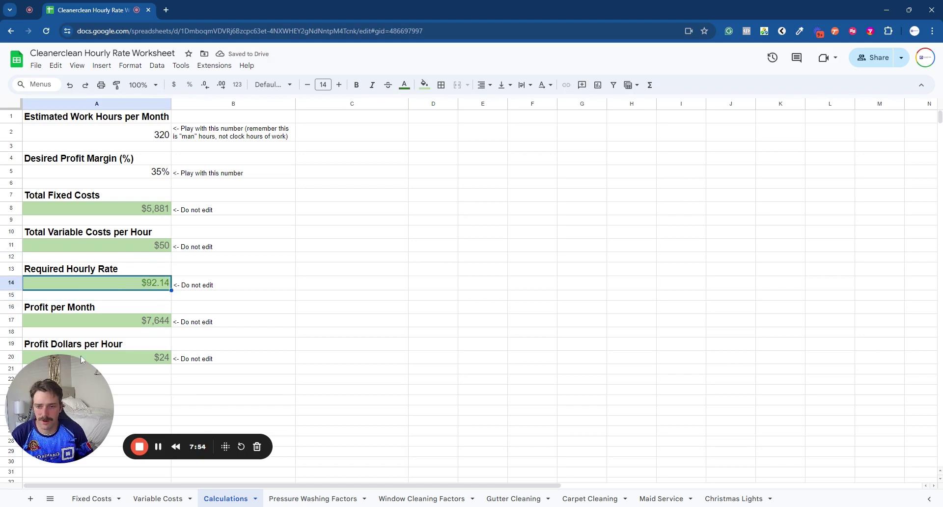
{"action": "left_click_drag", "start_coordinate": [91, 373], "coordinate": [90, 402]}
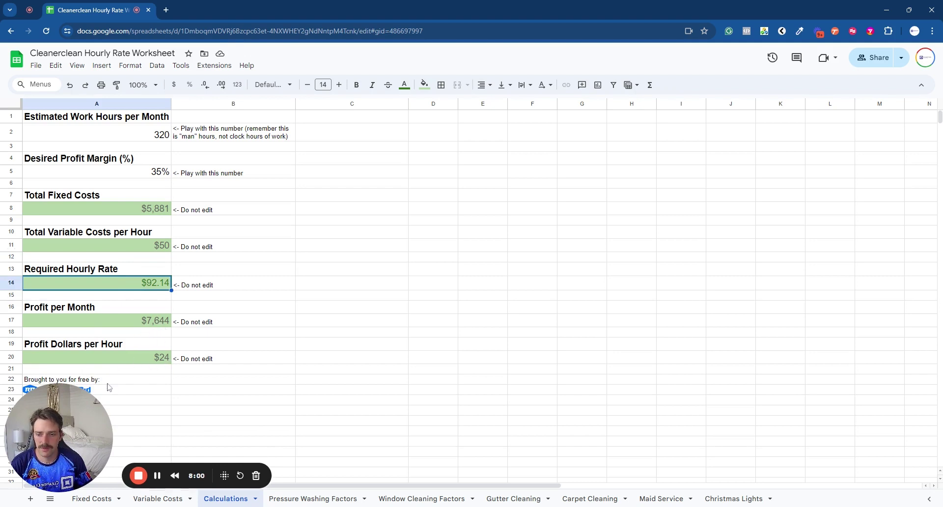
{"action": "left_click_drag", "start_coordinate": [69, 432], "coordinate": [66, 445]}
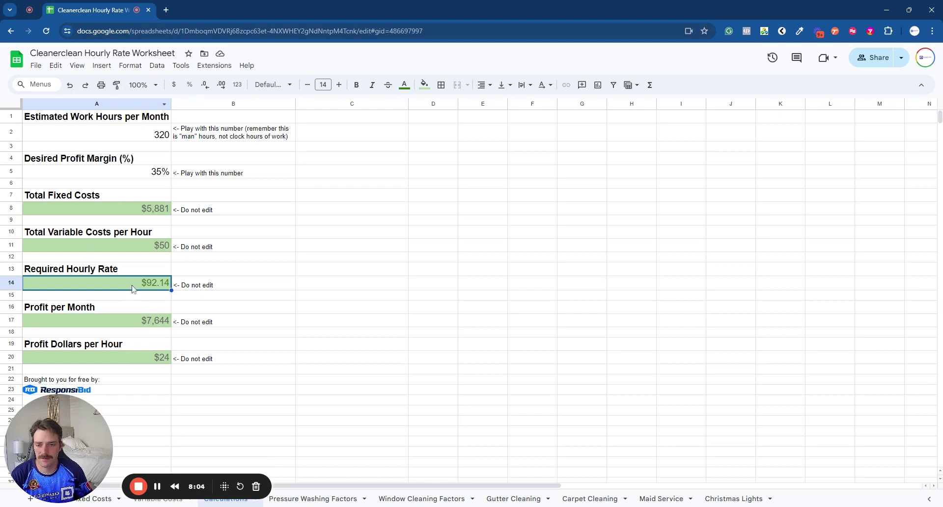
Set the desired profit margin to 50% on the Calculations sheet and check the recalculated results.
{"action": "left_click", "coordinate": [206, 288]}
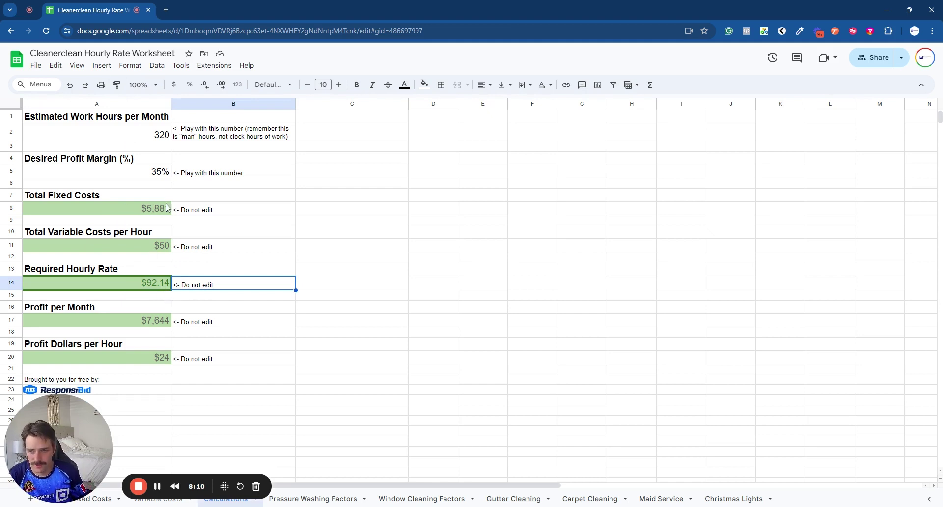
{"action": "left_click", "coordinate": [159, 176]}
{"action": "type", "text": "50"}
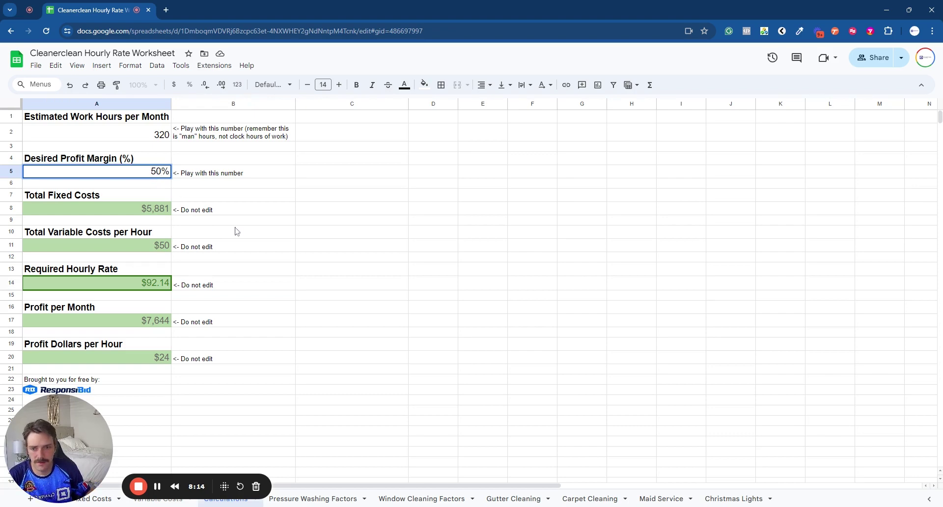
{"action": "left_click", "coordinate": [239, 232]}
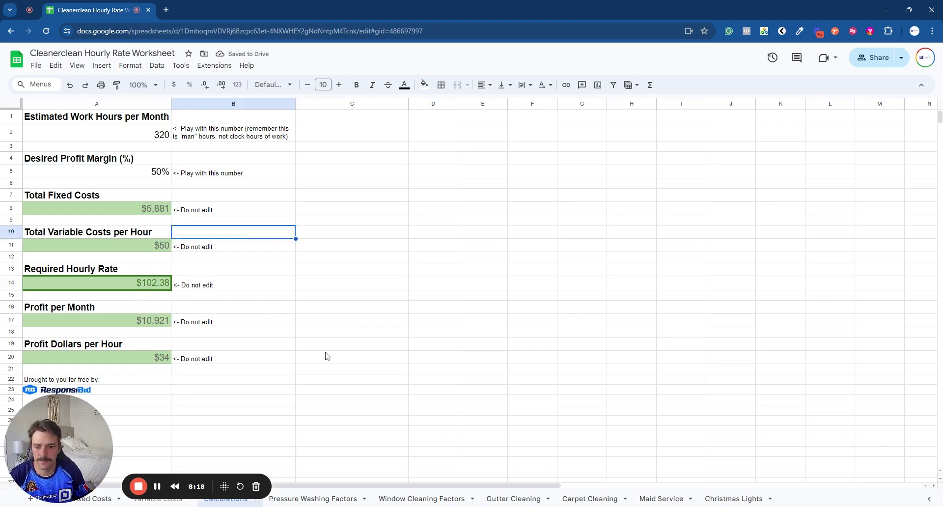
{"action": "scroll", "coordinate": [254, 366], "scroll_direction": "down", "scroll_amount": 1}
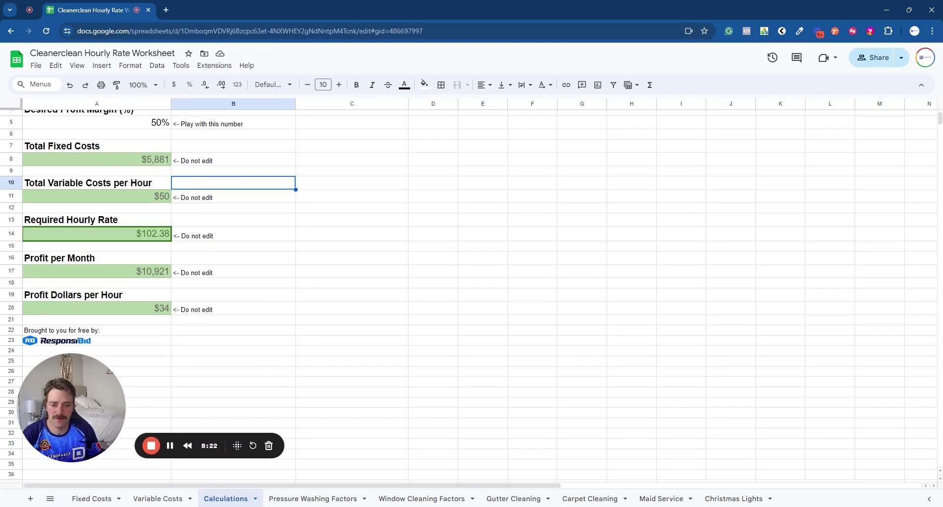
Review the house washing factors on the Pressure Washing Factors sheet and the pane count table on the Window Cleaning Factors sheet.
{"action": "left_click", "coordinate": [340, 499]}
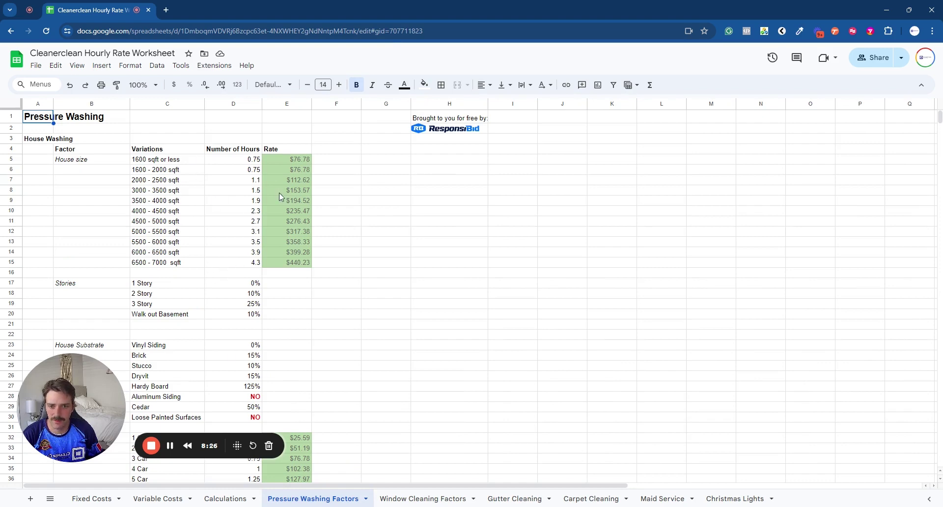
{"action": "scroll", "coordinate": [268, 172], "scroll_direction": "down", "scroll_amount": 2}
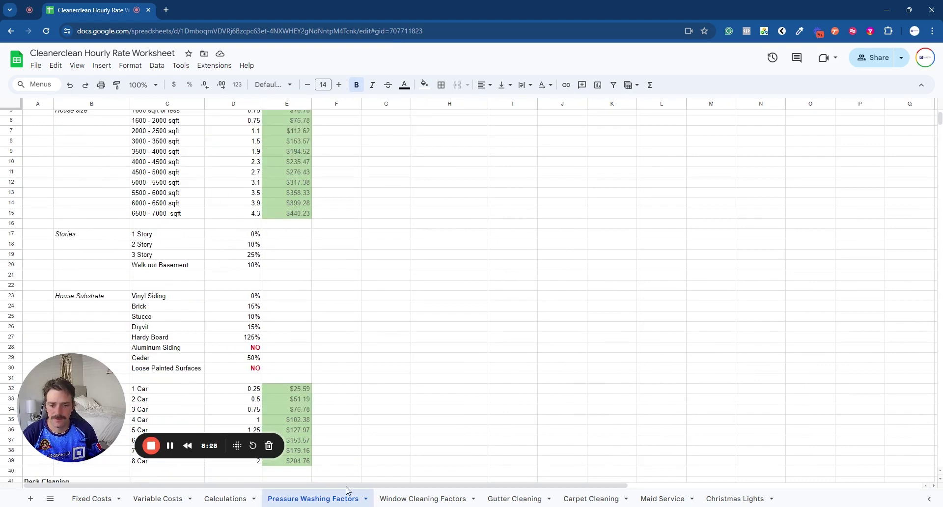
{"action": "left_click", "coordinate": [439, 499]}
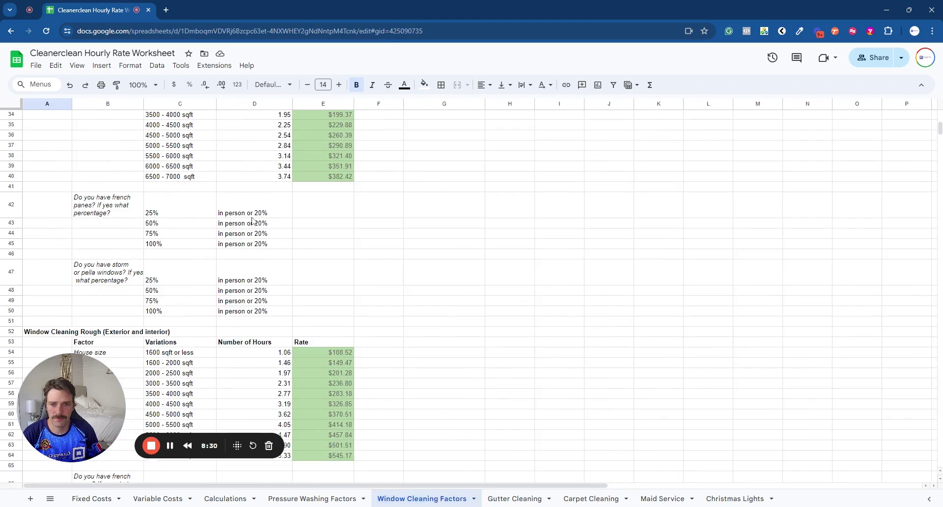
{"action": "scroll", "coordinate": [244, 246], "scroll_direction": "up", "scroll_amount": 10}
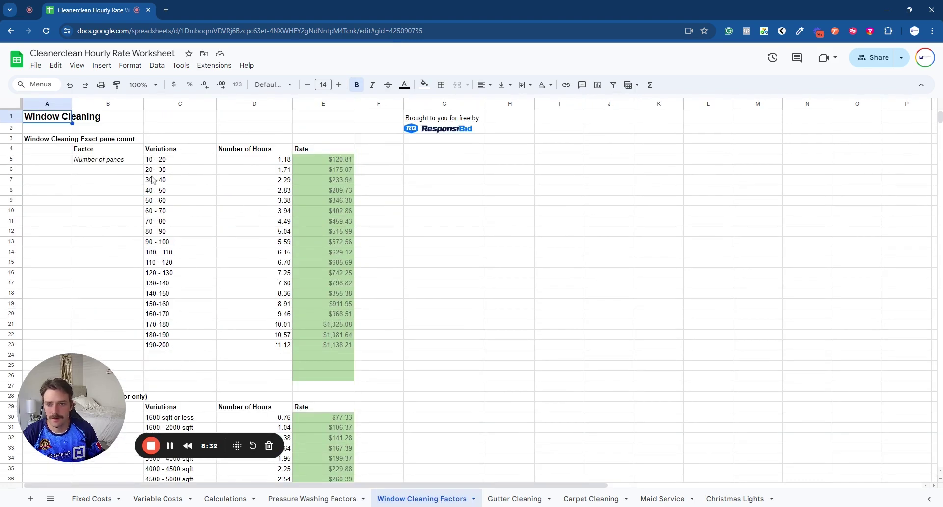
{"action": "left_click_drag", "start_coordinate": [96, 385], "coordinate": [748, 400]}
{"action": "scroll", "coordinate": [584, 351], "scroll_direction": "down", "scroll_amount": 5}
{"action": "scroll", "coordinate": [222, 284], "scroll_direction": "down", "scroll_amount": 2}
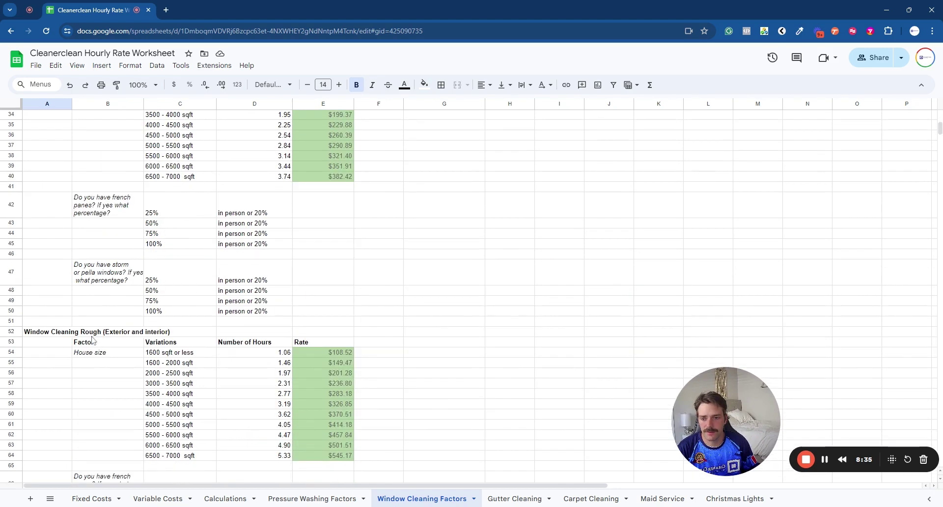
Examine the house-size hours and the french pane question in the Window Cleaning Rough (Exterior and interior) section.
{"action": "left_click", "coordinate": [34, 336]}
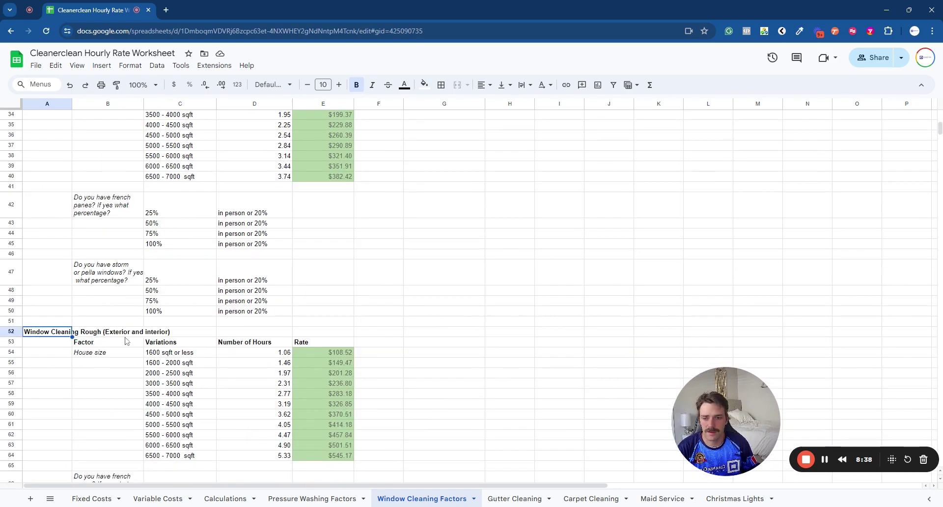
{"action": "scroll", "coordinate": [95, 337], "scroll_direction": "down", "scroll_amount": 1}
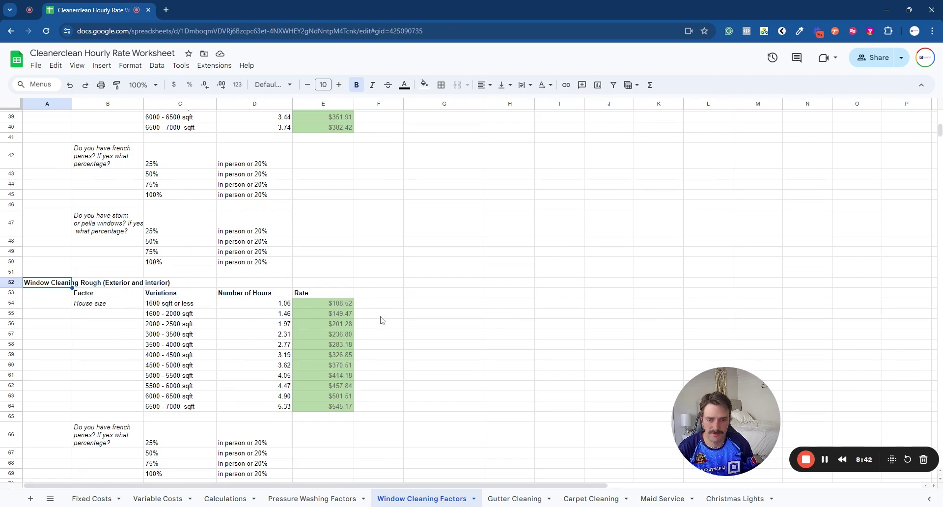
{"action": "scroll", "coordinate": [382, 320], "scroll_direction": "up", "scroll_amount": 1}
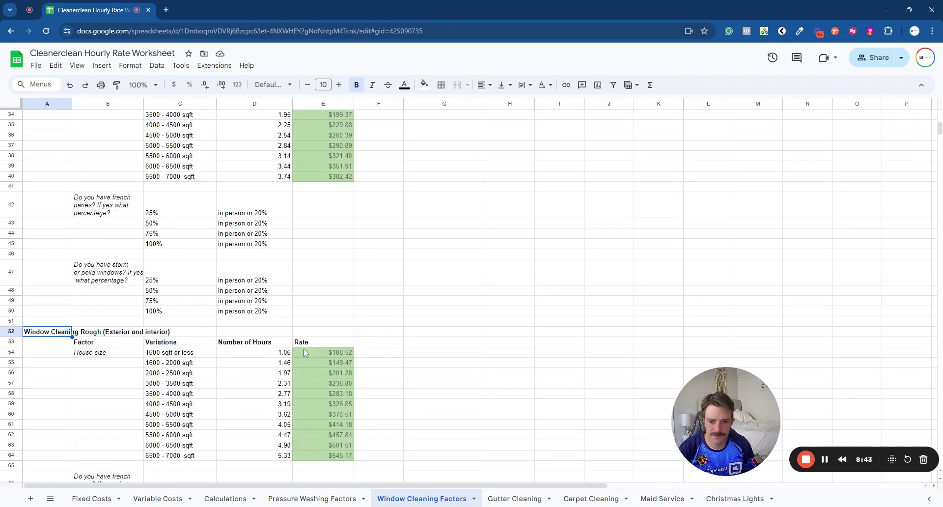
{"action": "left_click", "coordinate": [157, 357]}
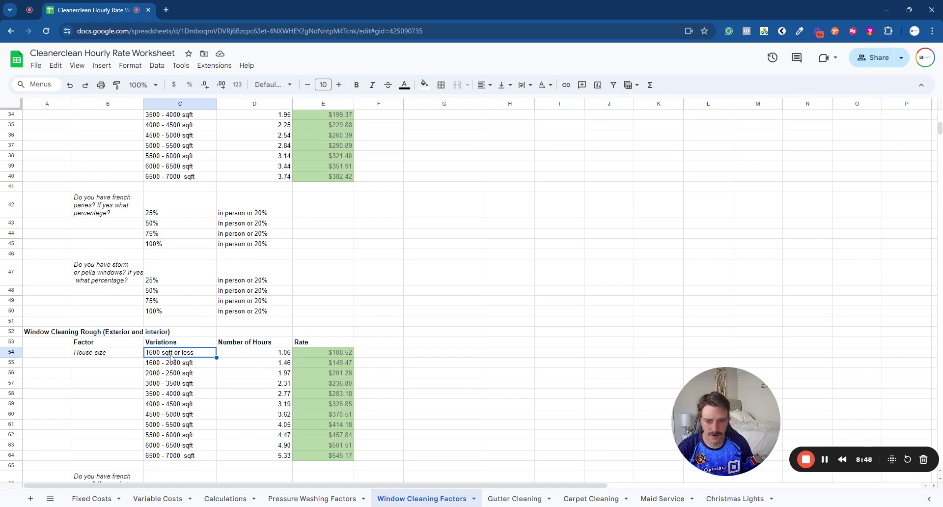
{"action": "left_click", "coordinate": [278, 356]}
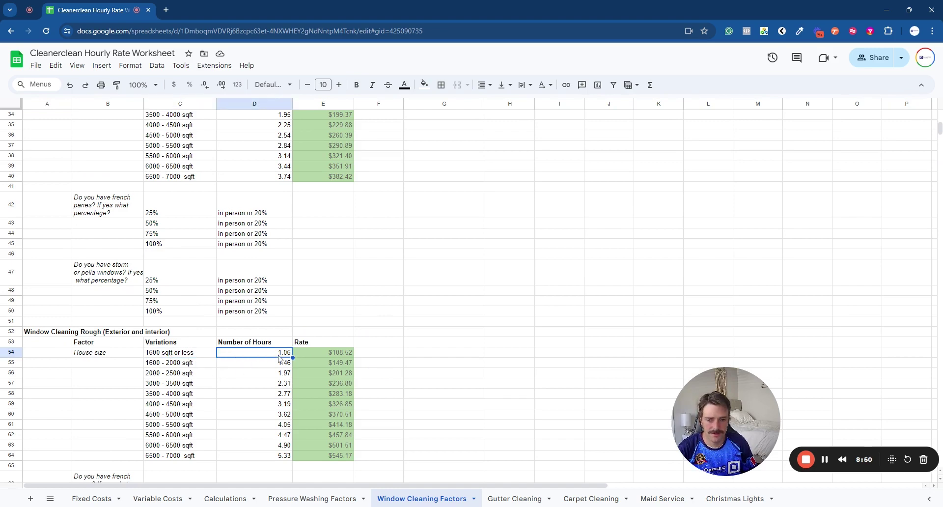
{"action": "scroll", "coordinate": [276, 360], "scroll_direction": "down", "scroll_amount": 1}
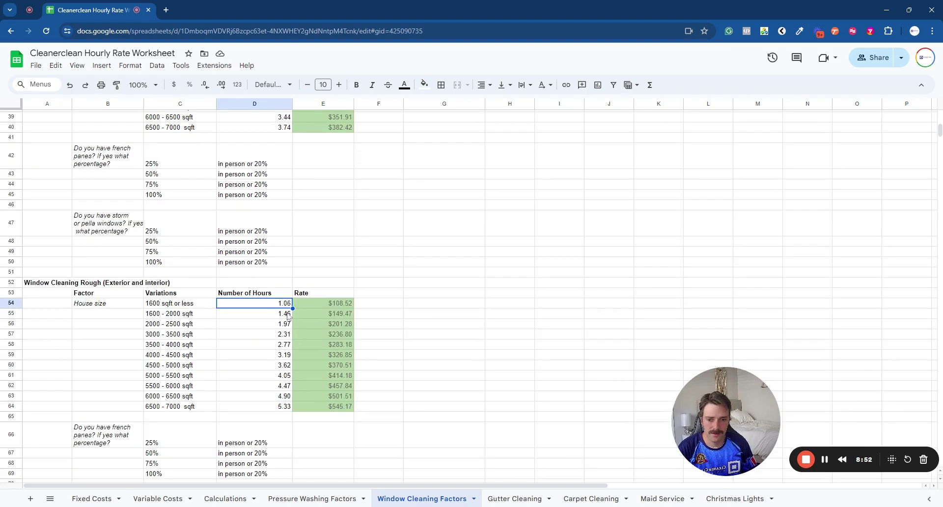
{"action": "scroll", "coordinate": [271, 362], "scroll_direction": "down", "scroll_amount": 1}
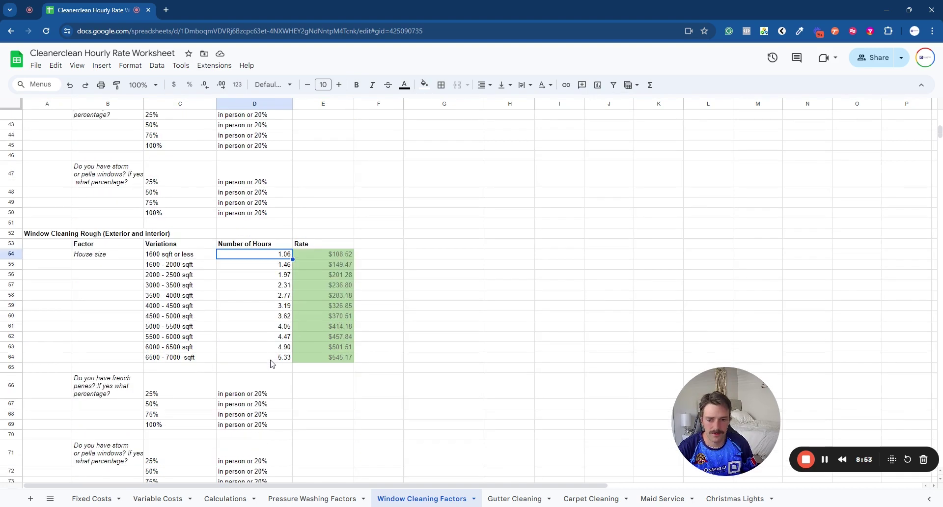
{"action": "left_click", "coordinate": [95, 393]}
{"action": "scroll", "coordinate": [103, 442], "scroll_direction": "down", "scroll_amount": 2}
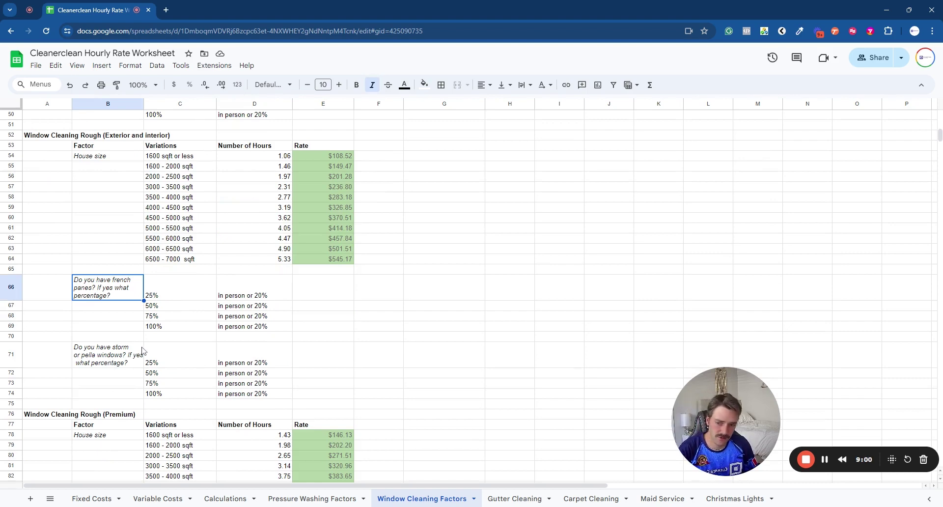
Compare the Window Cleaning Rough (Premium) table with the exterior and interior table.
{"action": "scroll", "coordinate": [143, 350], "scroll_direction": "down", "scroll_amount": 2}
{"action": "left_click", "coordinate": [118, 318]}
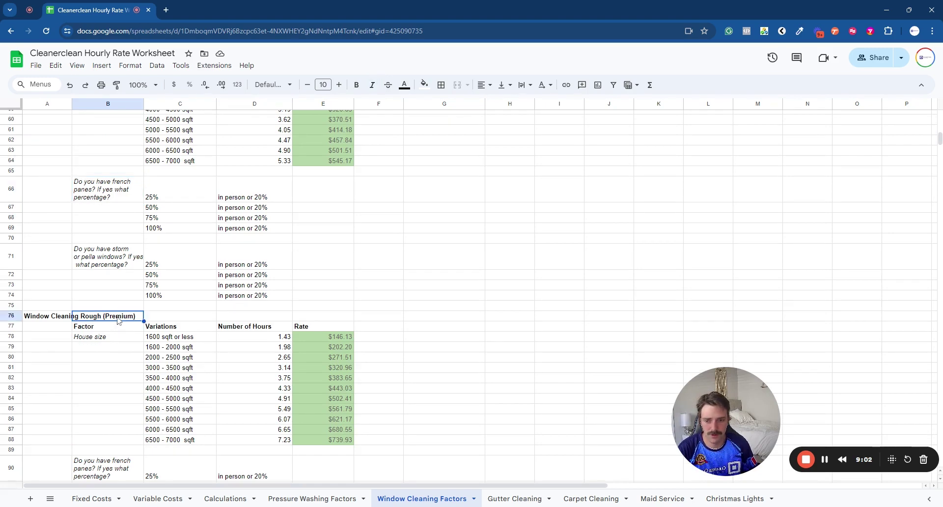
{"action": "scroll", "coordinate": [117, 320], "scroll_direction": "up", "scroll_amount": 5}
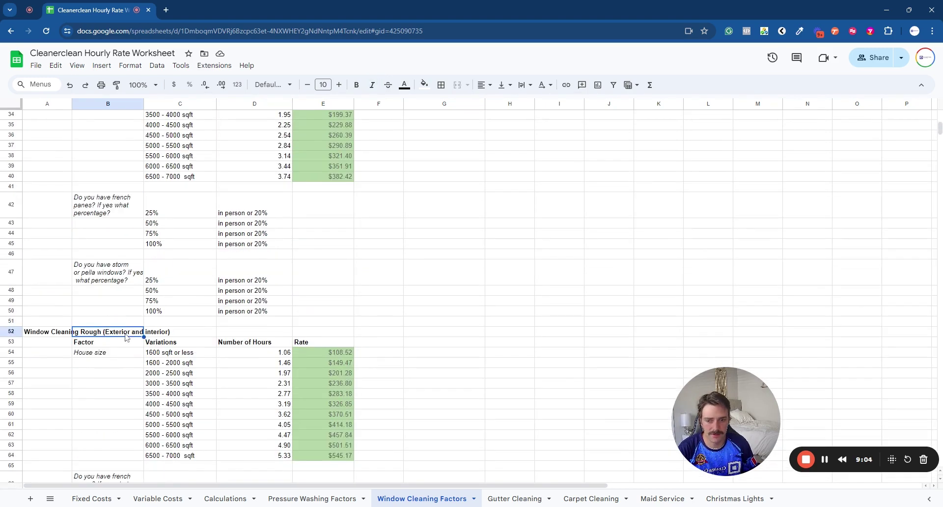
{"action": "scroll", "coordinate": [127, 337], "scroll_direction": "down", "scroll_amount": 4}
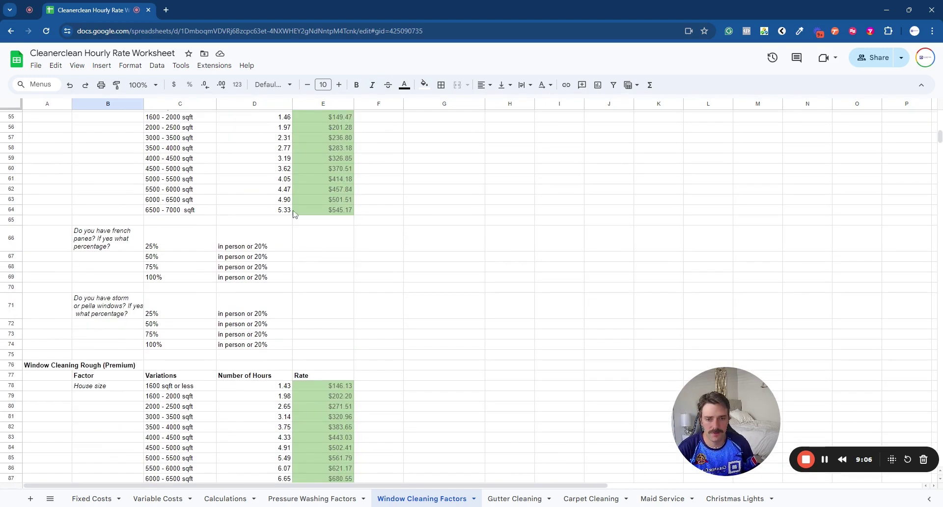
{"action": "scroll", "coordinate": [289, 214], "scroll_direction": "up", "scroll_amount": 3}
{"action": "scroll", "coordinate": [260, 351], "scroll_direction": "down", "scroll_amount": 2}
{"action": "scroll", "coordinate": [265, 354], "scroll_direction": "down", "scroll_amount": 7}
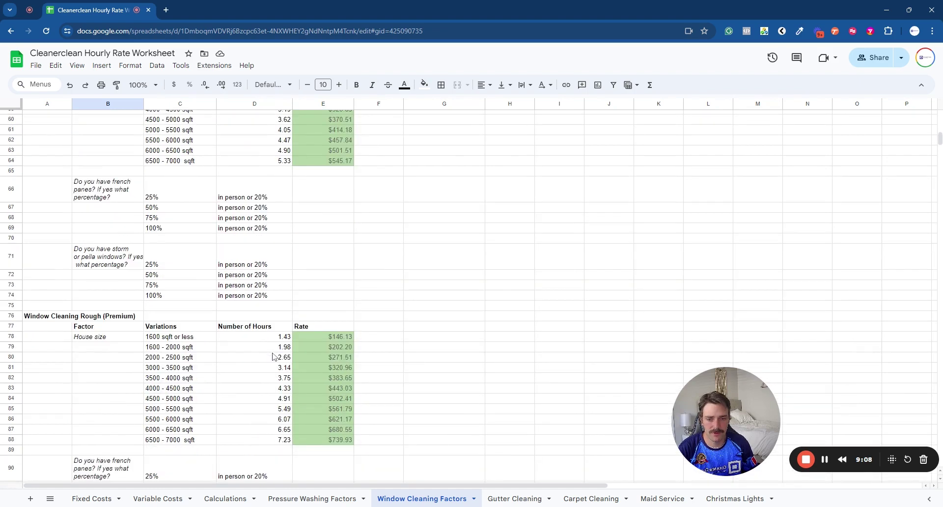
{"action": "scroll", "coordinate": [265, 360], "scroll_direction": "up", "scroll_amount": 8}
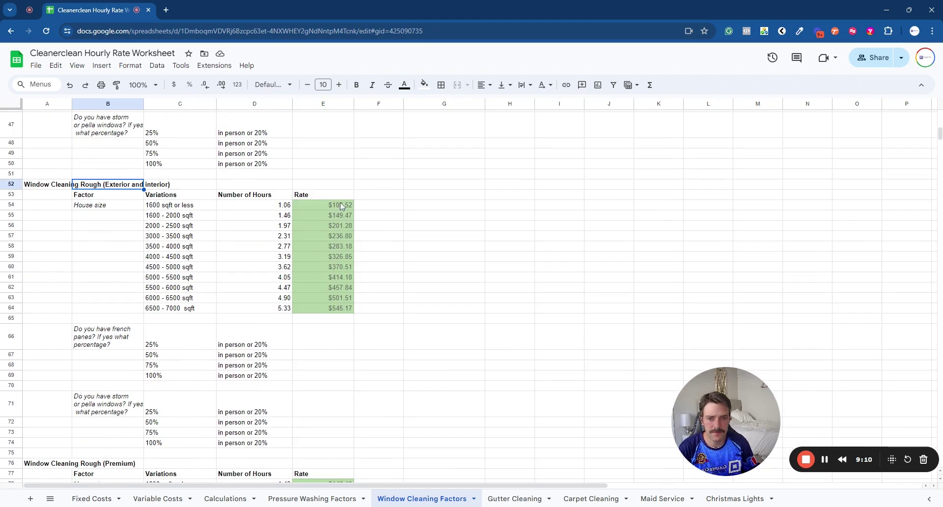
Go through the house-size rates for exterior and interior window cleaning and compare them with the exterior-only rates.
{"action": "left_click", "coordinate": [346, 197]}
{"action": "left_click", "coordinate": [339, 203]}
{"action": "left_click", "coordinate": [342, 220]}
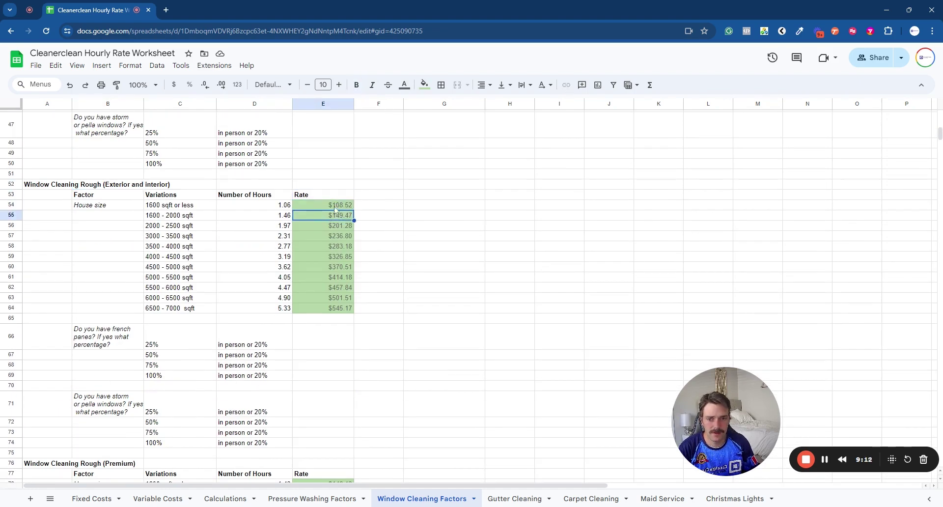
{"action": "left_click", "coordinate": [342, 208]}
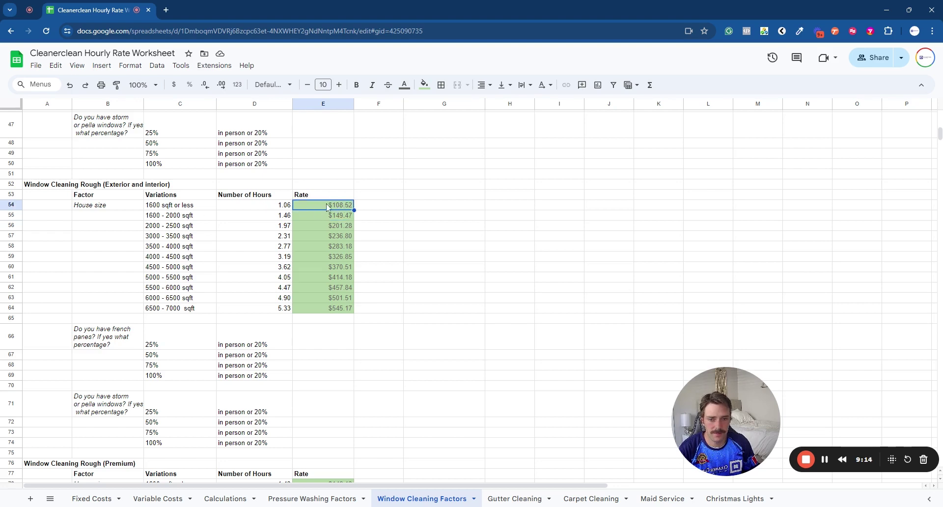
{"action": "scroll", "coordinate": [299, 227], "scroll_direction": "up", "scroll_amount": 4}
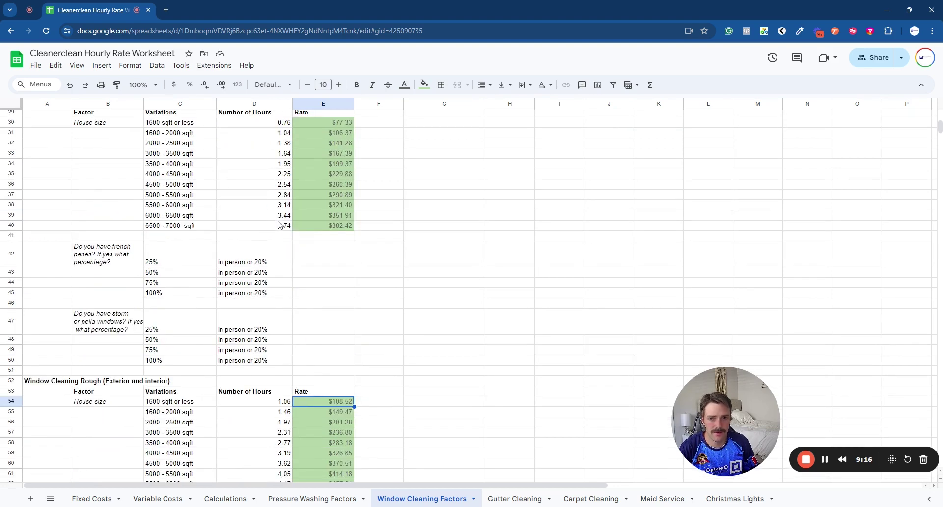
{"action": "scroll", "coordinate": [335, 275], "scroll_direction": "down", "scroll_amount": 2}
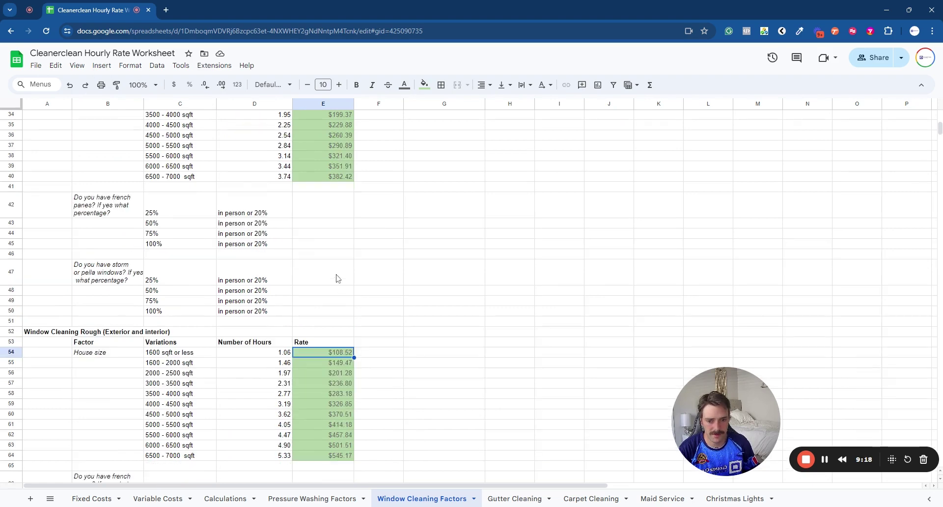
{"action": "left_click", "coordinate": [350, 317]}
{"action": "left_click", "coordinate": [343, 327]}
{"action": "left_click", "coordinate": [339, 337]}
{"action": "left_click", "coordinate": [345, 306]}
{"action": "left_click", "coordinate": [342, 316]}
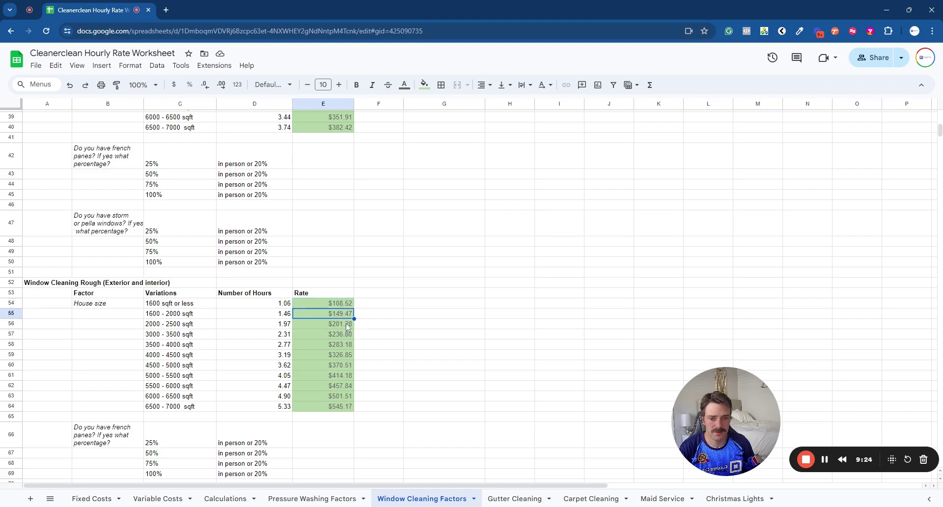
{"action": "left_click", "coordinate": [346, 325]}
{"action": "left_click", "coordinate": [340, 335]}
{"action": "left_click", "coordinate": [337, 354]}
{"action": "left_click", "coordinate": [335, 366]}
{"action": "left_click", "coordinate": [336, 376]}
{"action": "scroll", "coordinate": [316, 376], "scroll_direction": "down", "scroll_amount": 3}
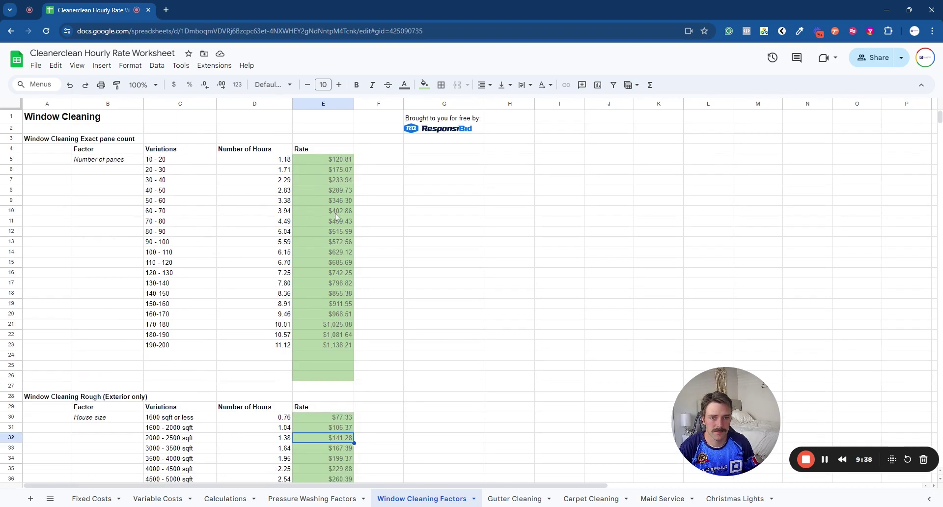
{"action": "scroll", "coordinate": [363, 240], "scroll_direction": "down", "scroll_amount": 4}
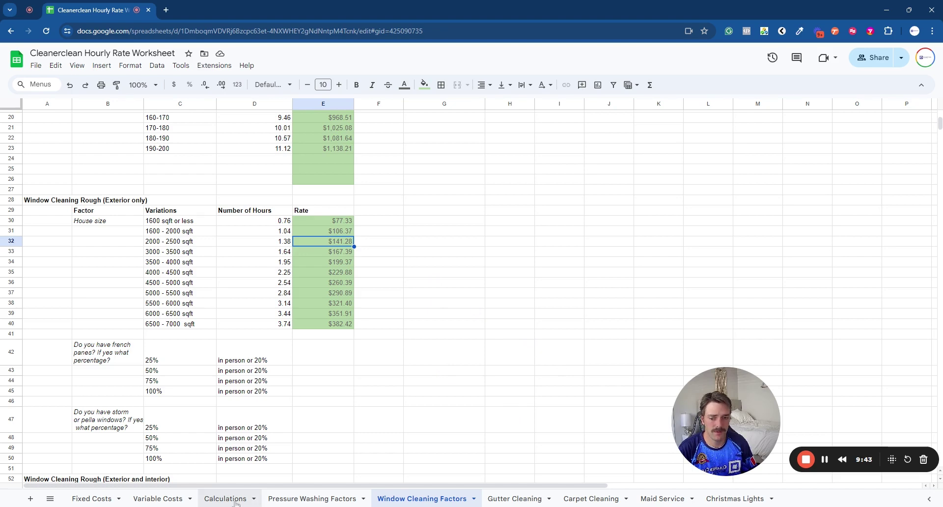
Review the Fixed Costs and Variable Costs sheets, ending at the required hourly rate on the Calculations sheet.
{"action": "left_click", "coordinate": [92, 499]}
{"action": "left_click", "coordinate": [150, 498]}
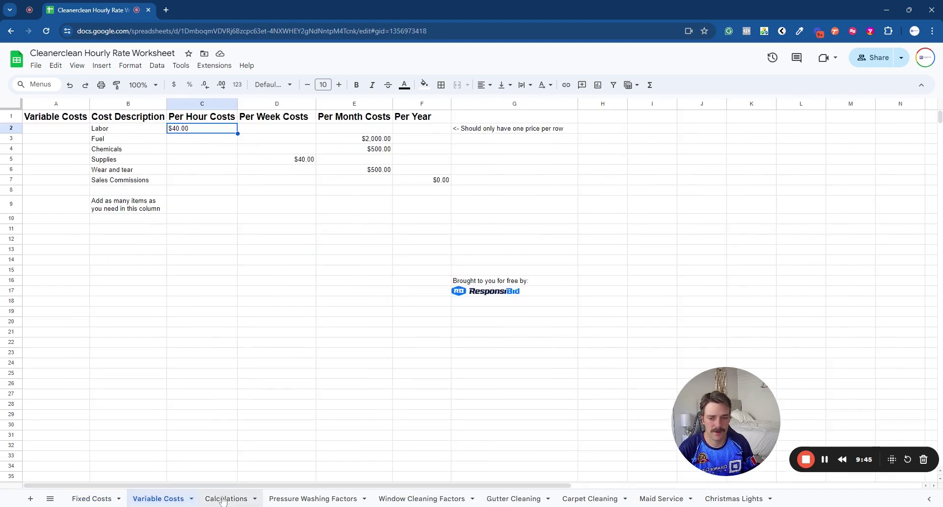
{"action": "left_click", "coordinate": [222, 499]}
{"action": "scroll", "coordinate": [169, 456], "scroll_direction": "up", "scroll_amount": 2}
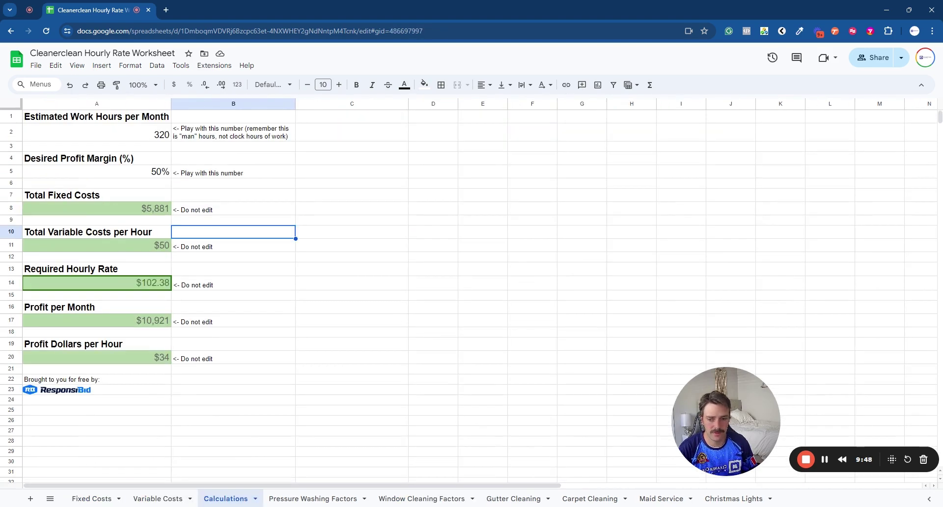
{"action": "left_click", "coordinate": [91, 498]}
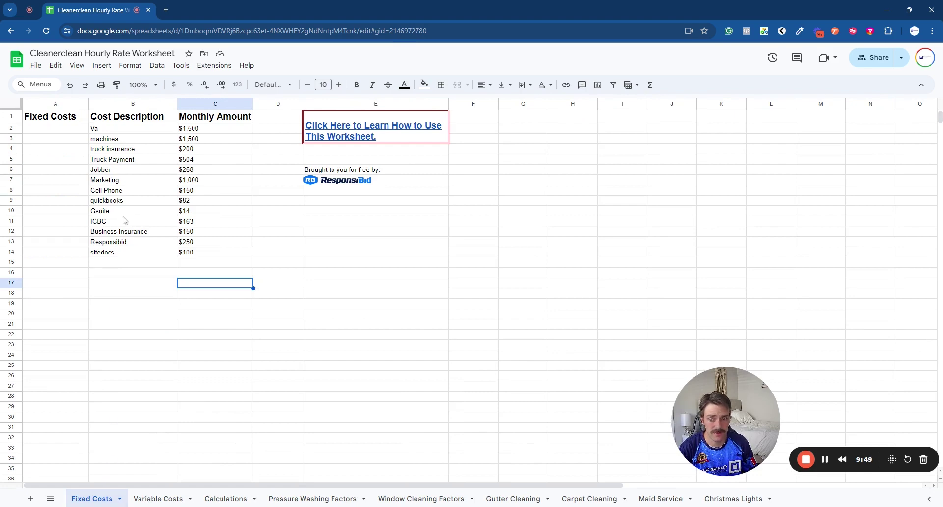
{"action": "left_click", "coordinate": [152, 499]}
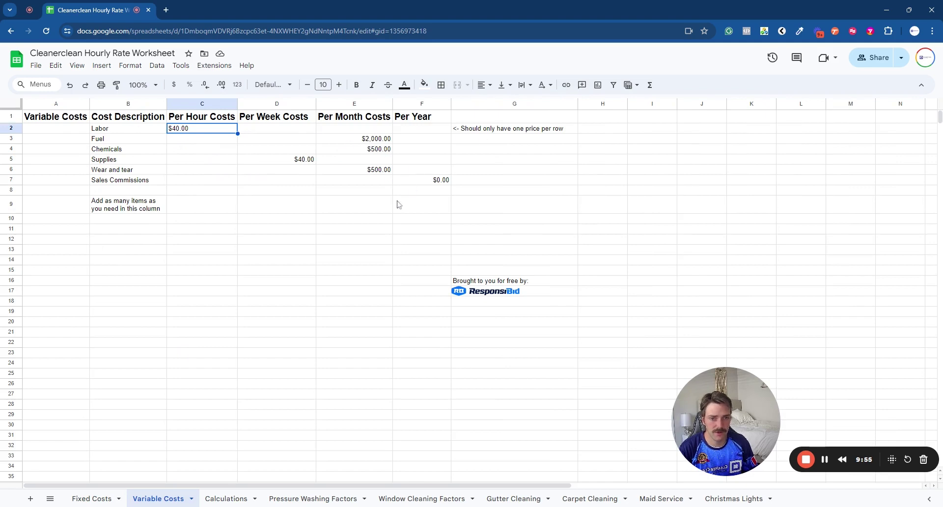
{"action": "left_click", "coordinate": [226, 498]}
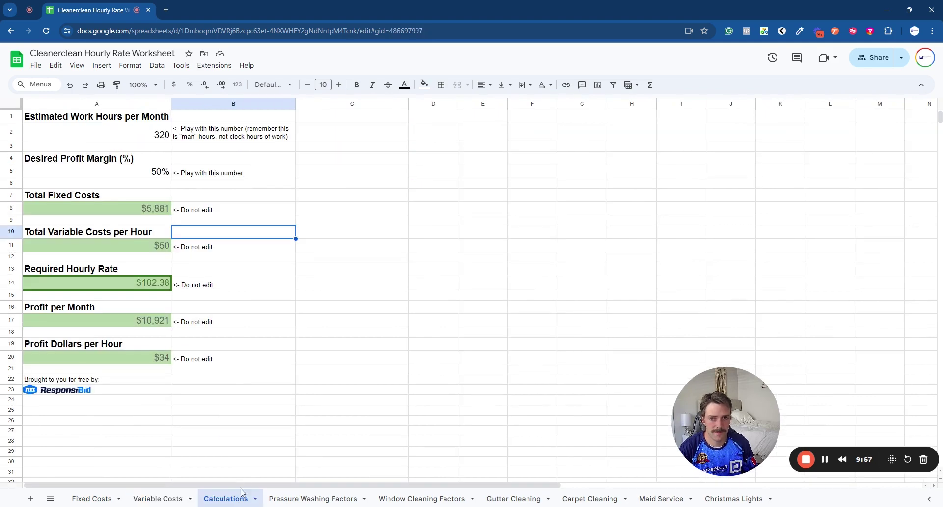
{"action": "left_click", "coordinate": [156, 287]}
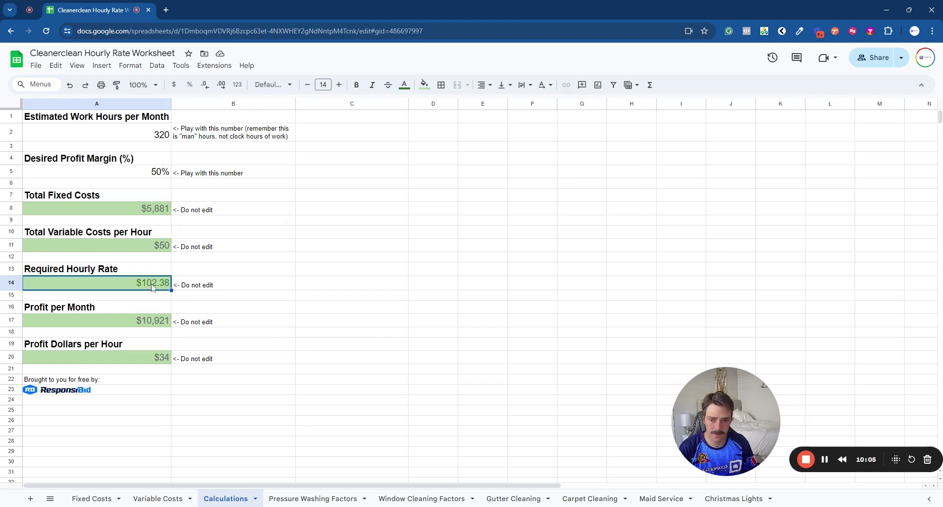